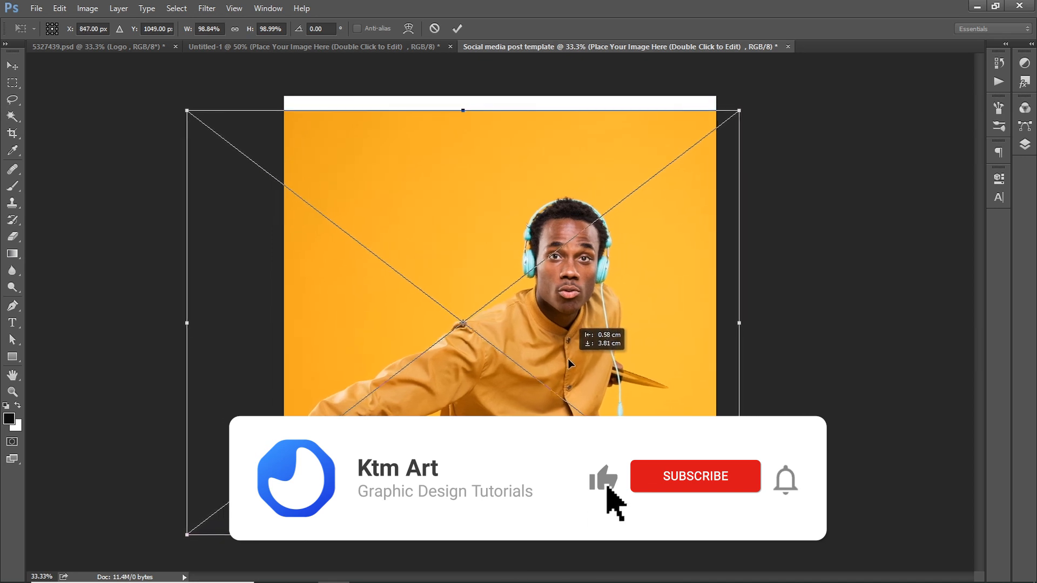
Step: Scale the placed photo to about 105% and position it so it covers the entire canvas
drag(723, 528, 753, 552)
drag(655, 455, 662, 434)
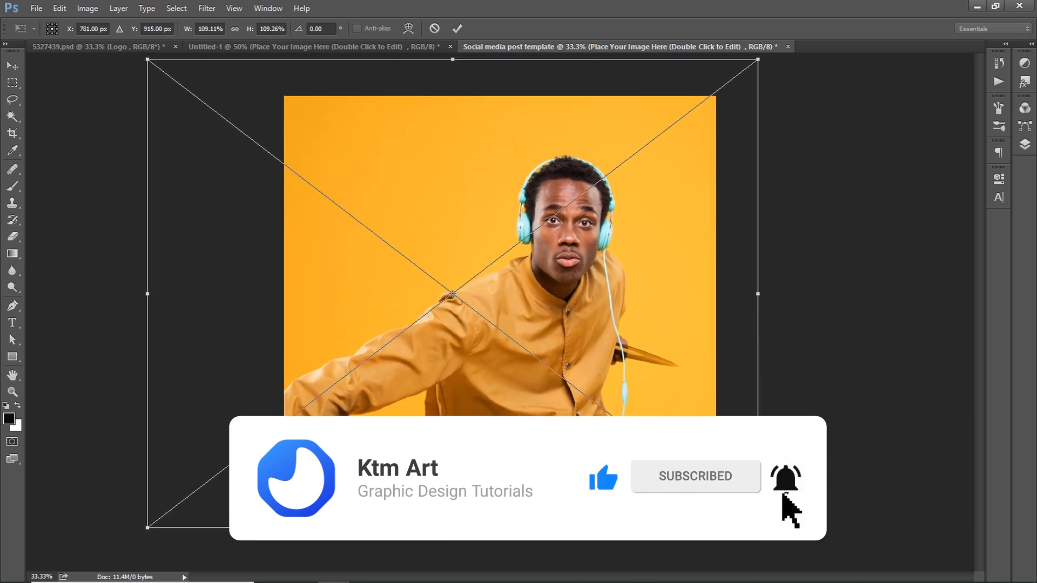
drag(760, 67, 719, 89)
key(Down)
key(Down)
key(Left)
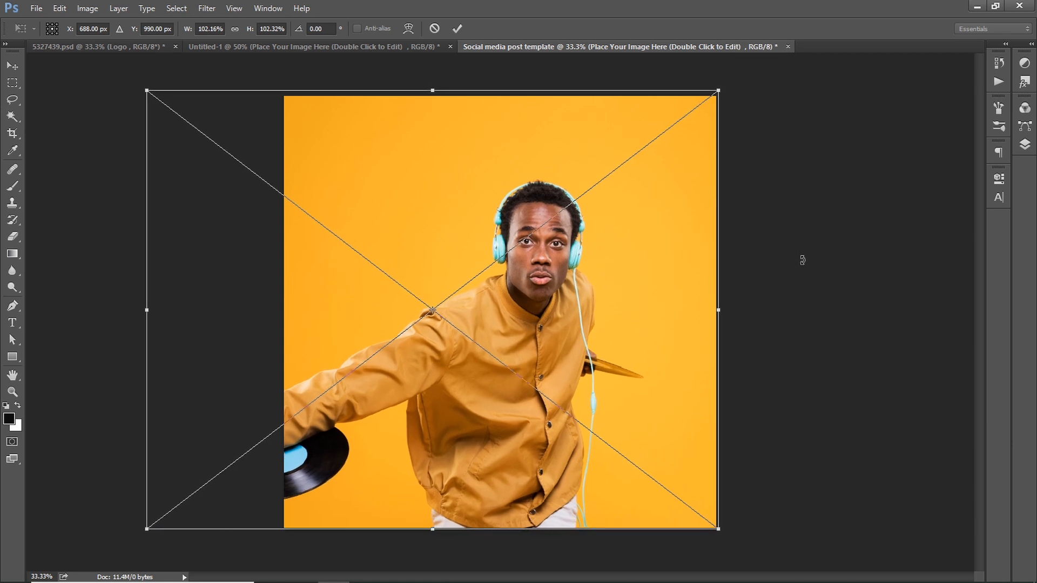
key(Down)
key(Down)
key(Left)
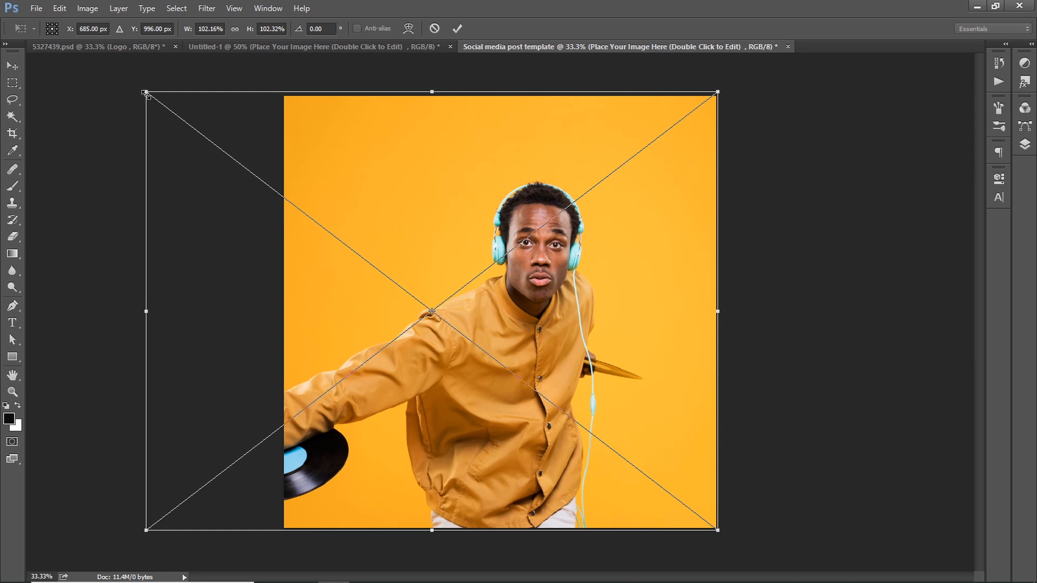
drag(145, 93, 125, 93)
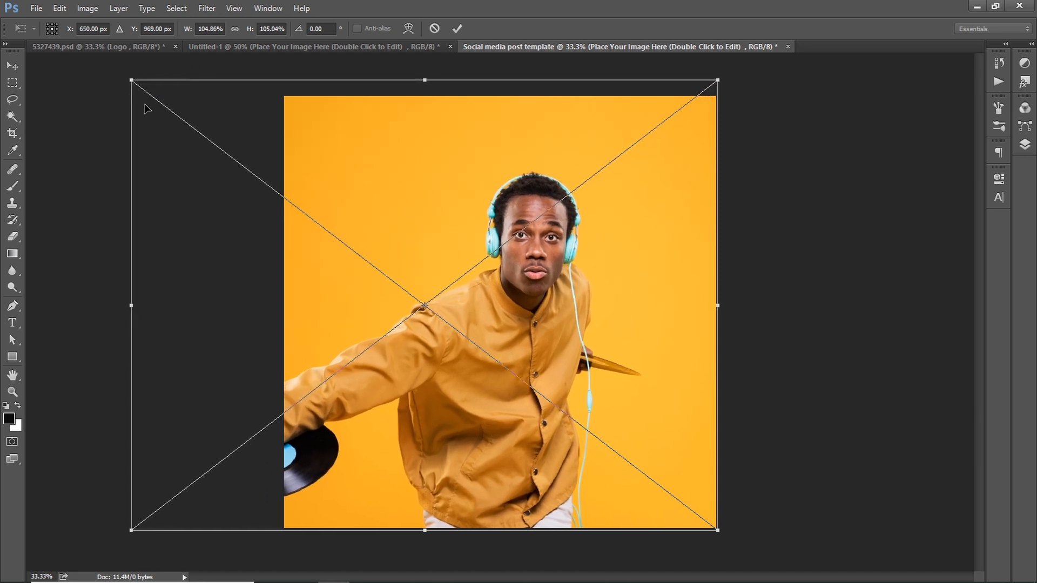
key(Return)
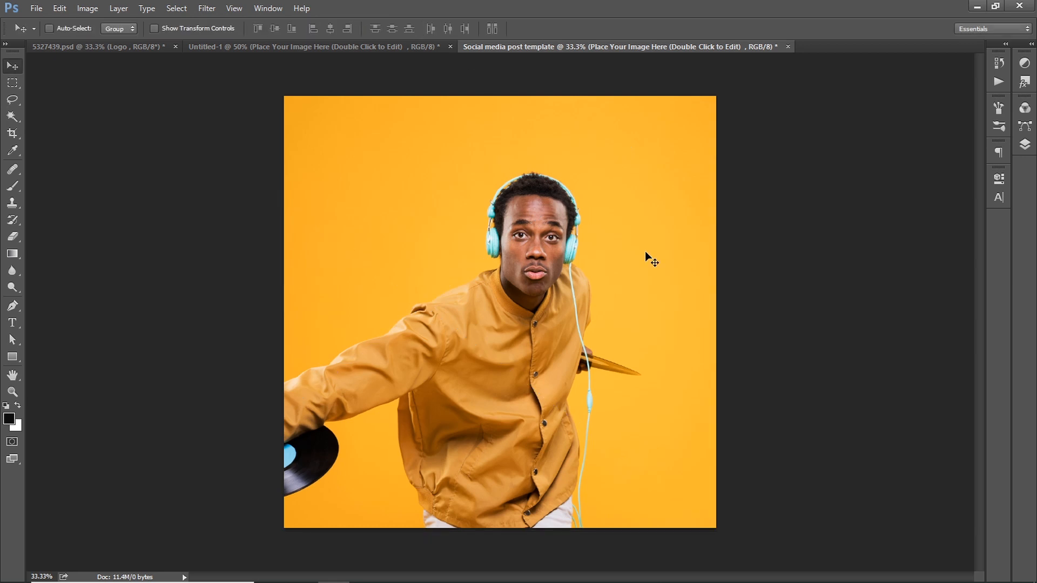
Step: Add a Black & White adjustment layer with the Default preset above the photo
click(1024, 144)
click(937, 526)
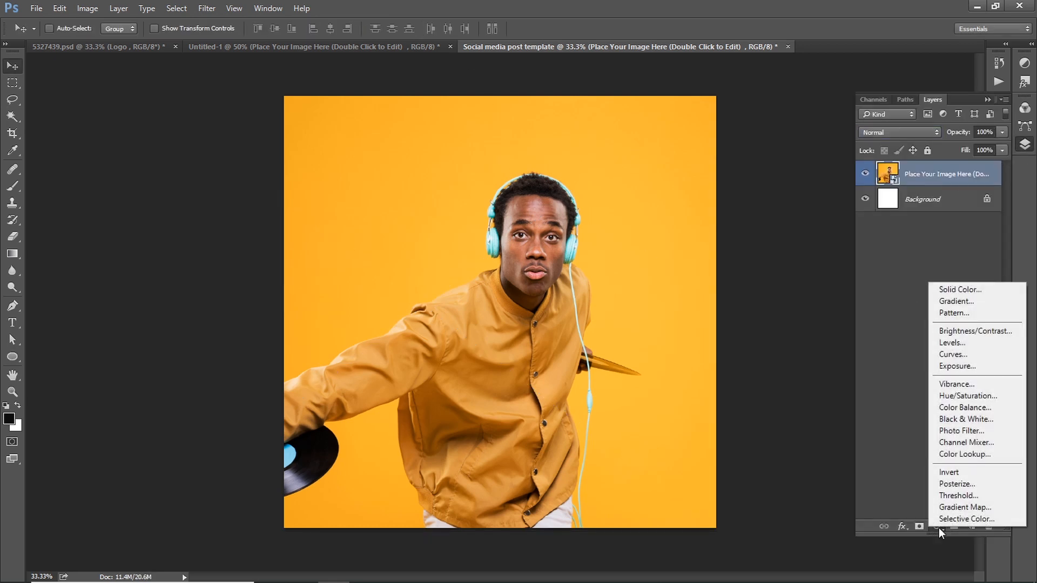
click(956, 424)
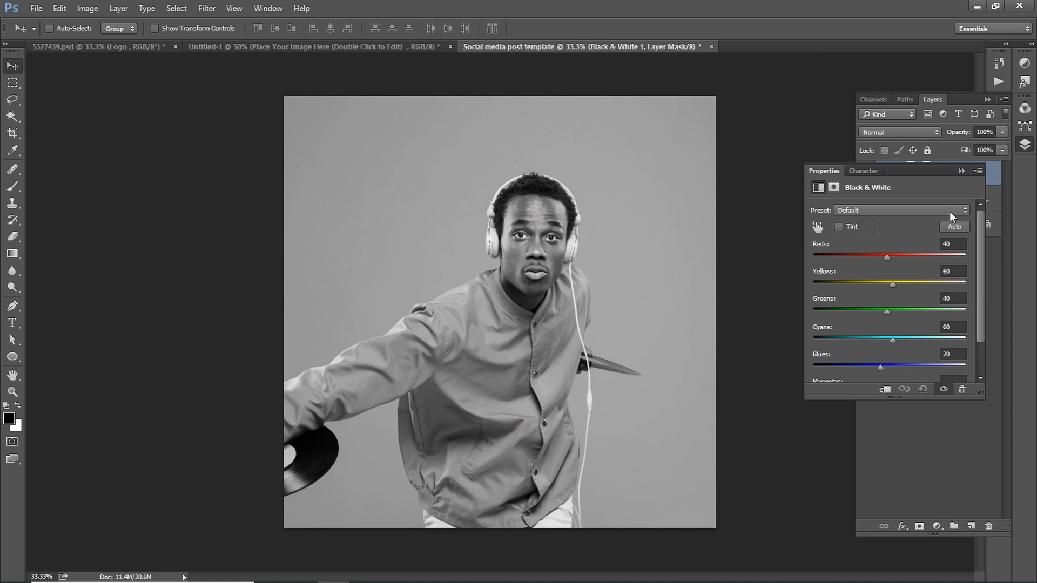
click(961, 171)
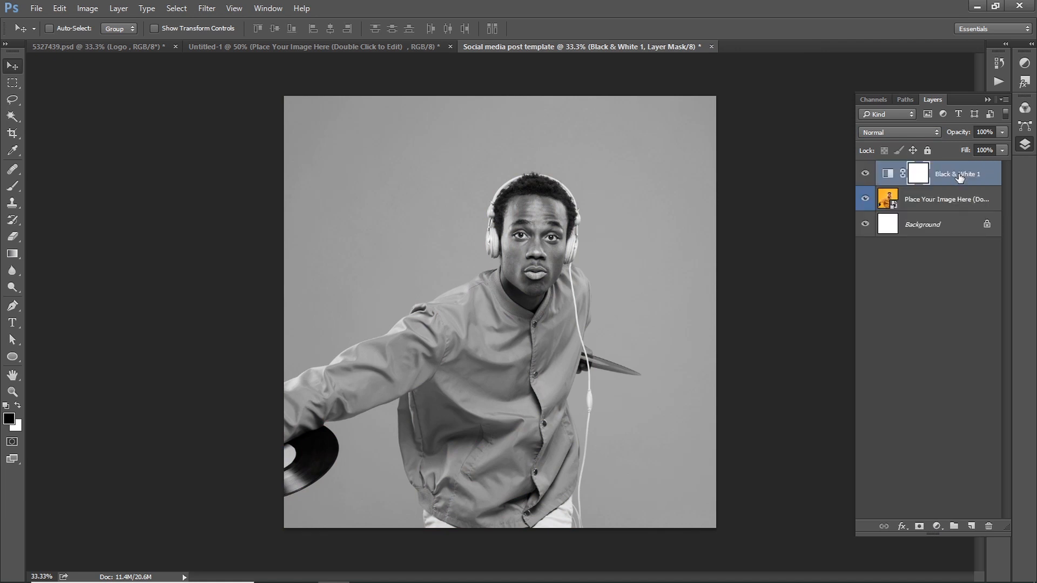
Step: Duplicate the photo layer and place the copy above the Black & White adjustment layer
click(948, 203)
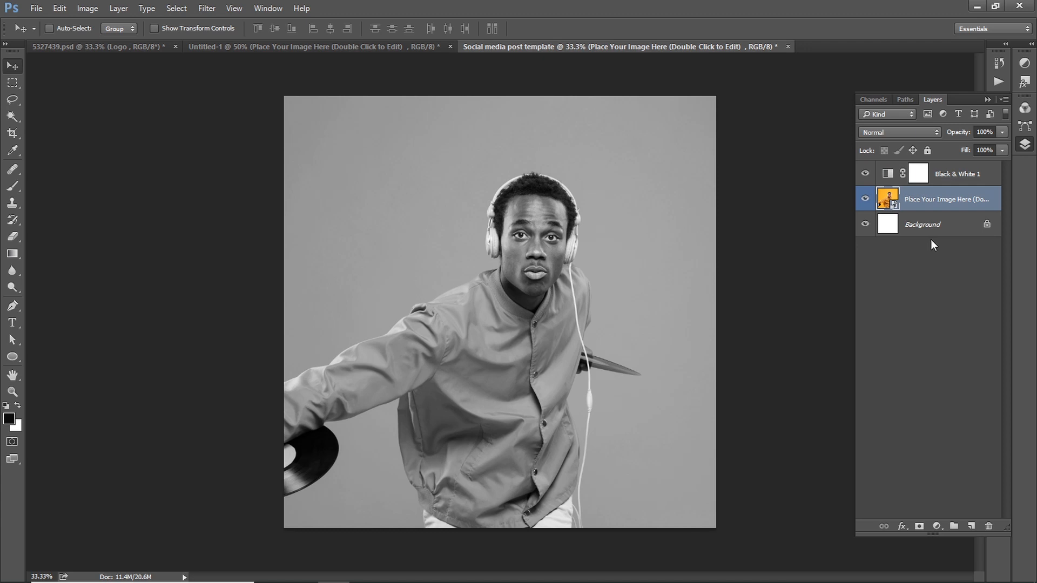
key(ctrl+j)
mouse_move(930, 212)
mouse_down()
mouse_move(929, 174)
mouse_move(942, 218)
mouse_up()
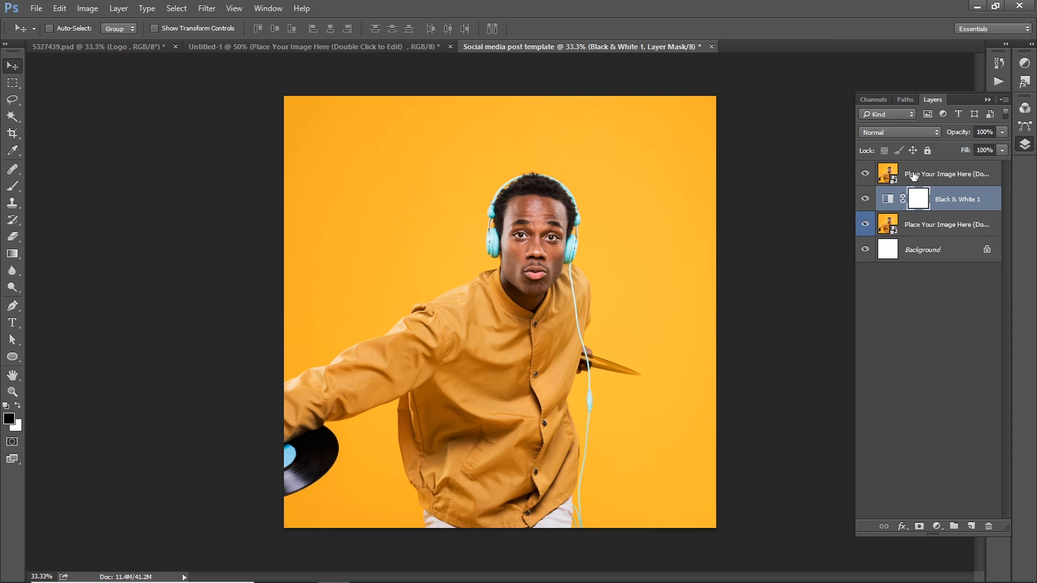
Step: Draw a black circle about 972 px in diameter above the photo copy and move it over the man's head
click(915, 174)
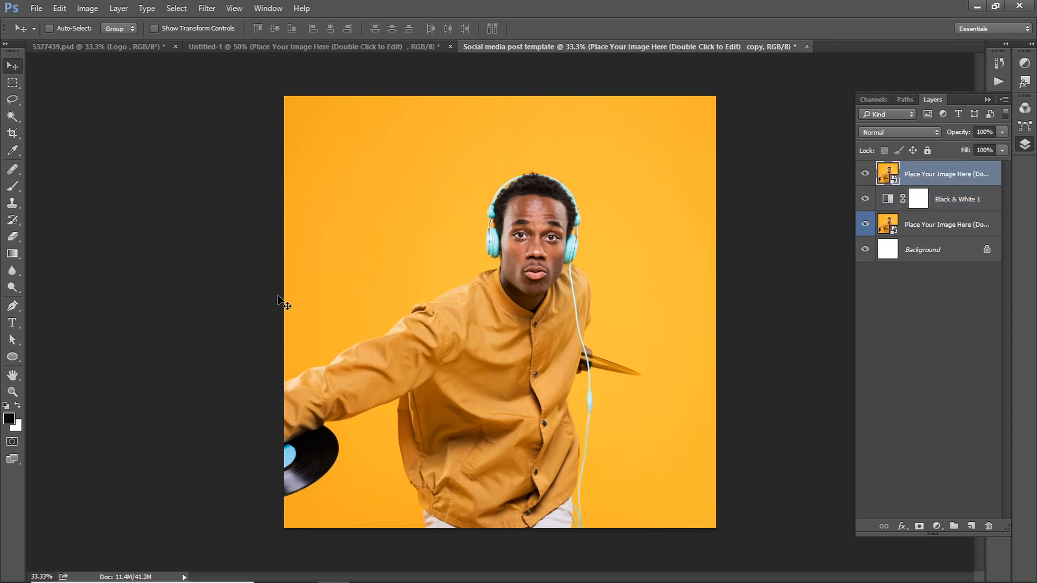
click(12, 356)
drag(434, 155, 642, 425)
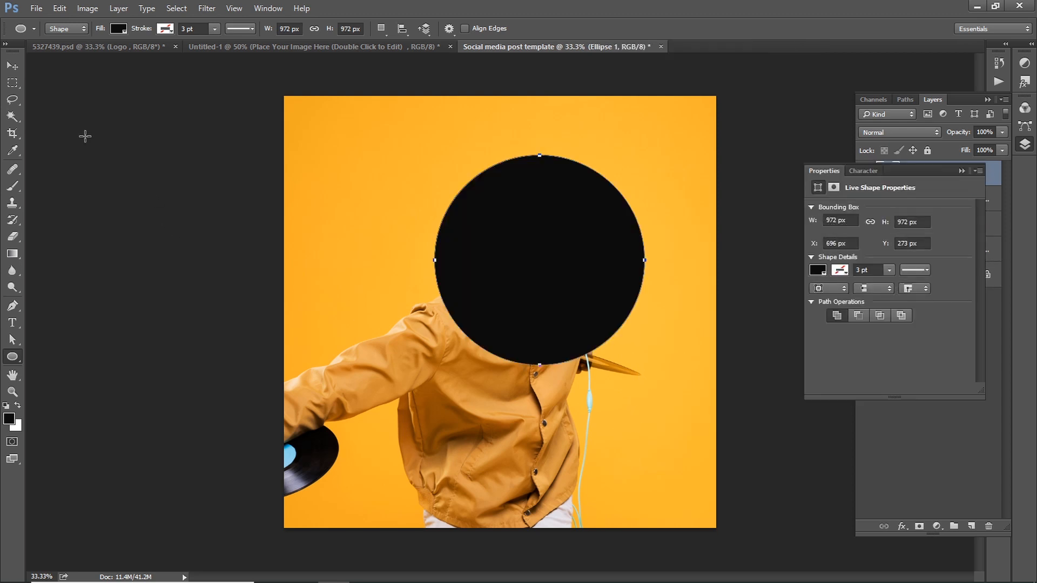
click(12, 66)
drag(570, 279, 541, 287)
click(961, 170)
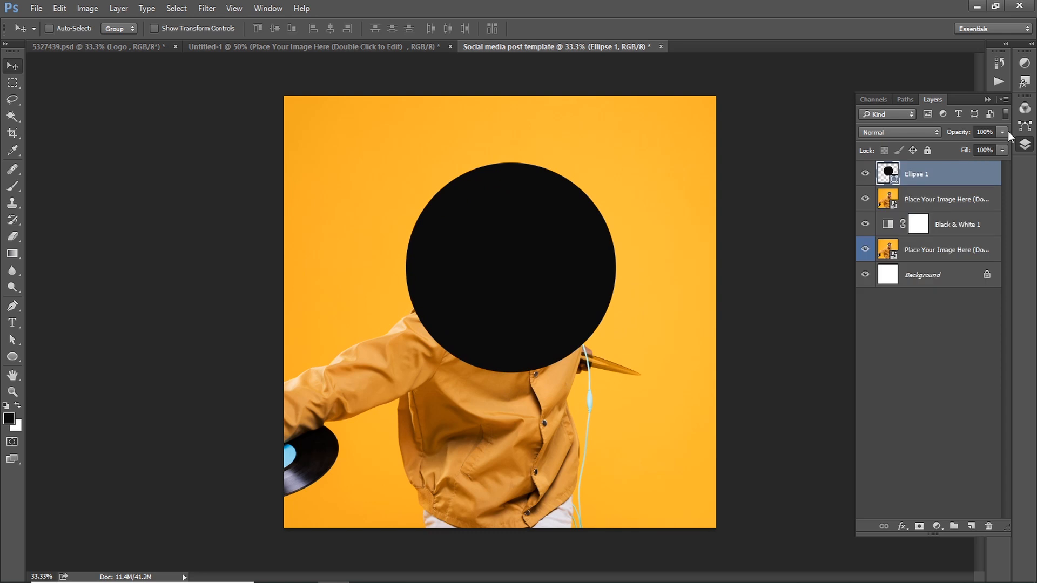
Step: Lower the circle's opacity to 68% and fine-tune its position around the man's head and shoulders
click(1002, 132)
drag(981, 146, 980, 146)
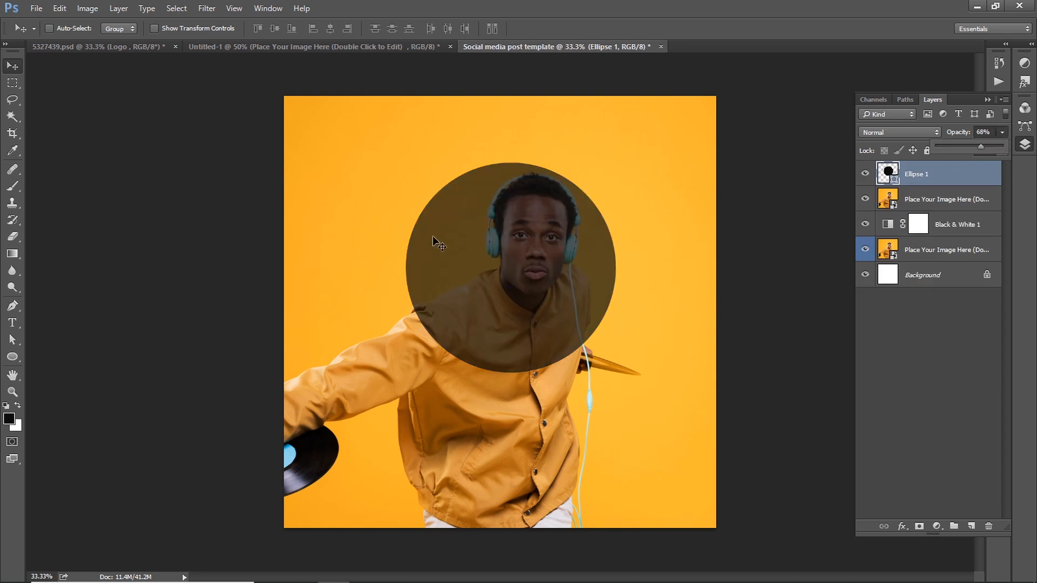
drag(441, 246, 448, 244)
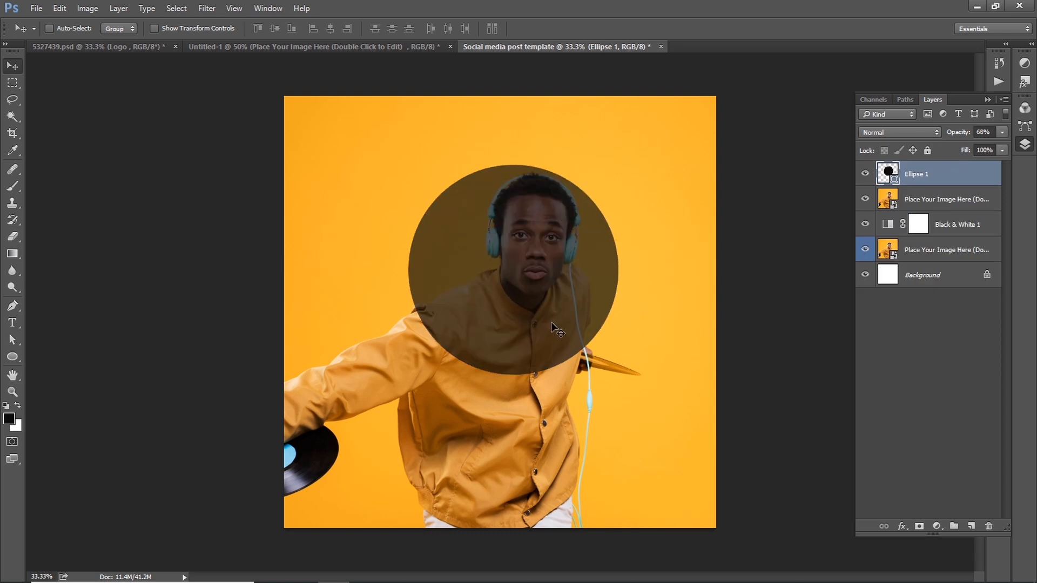
key(Up)
key(Up)
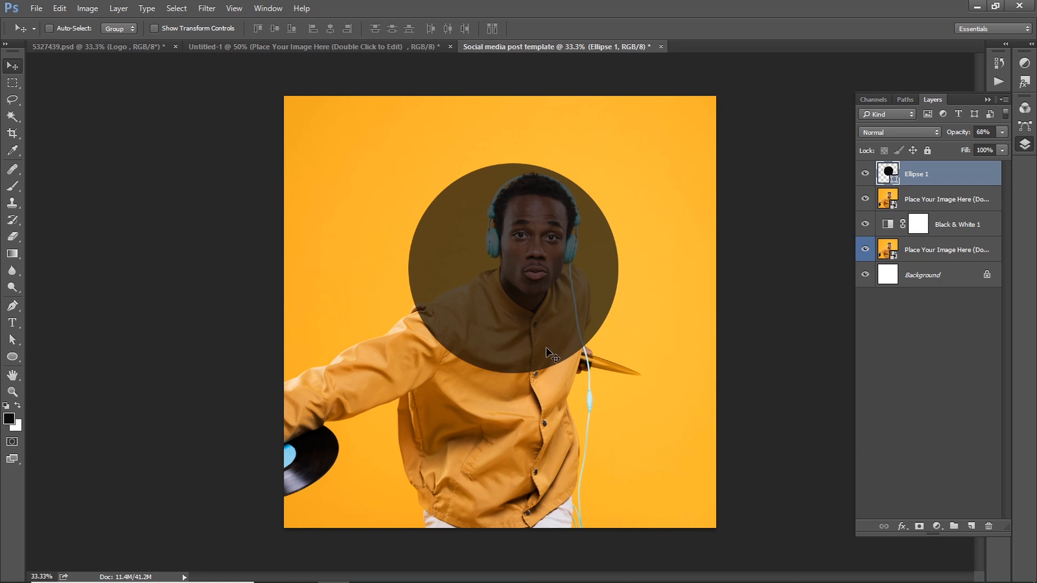
key(Left)
key(Left)
key(Left)
key(Right)
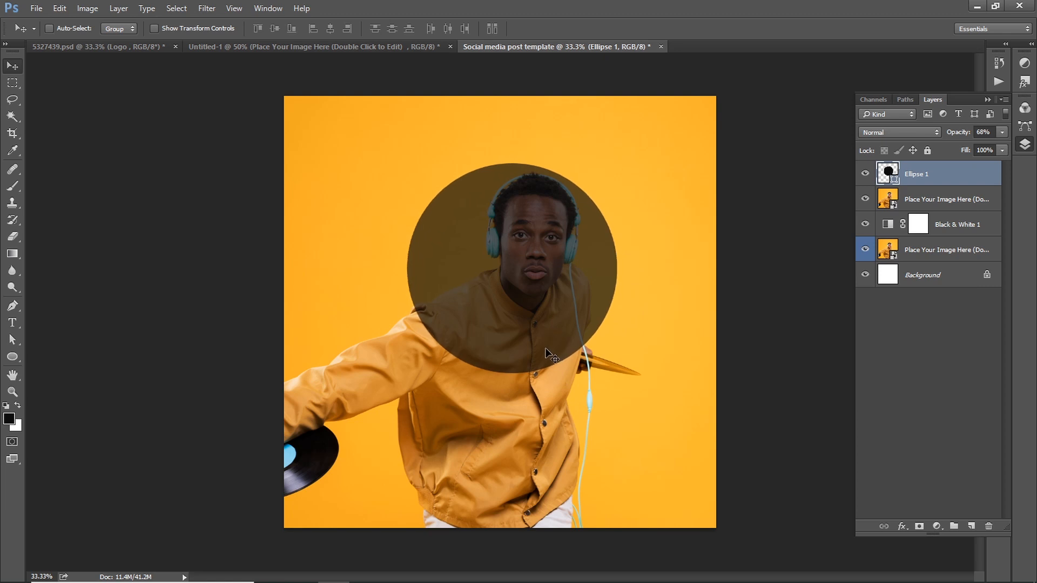
key(Left)
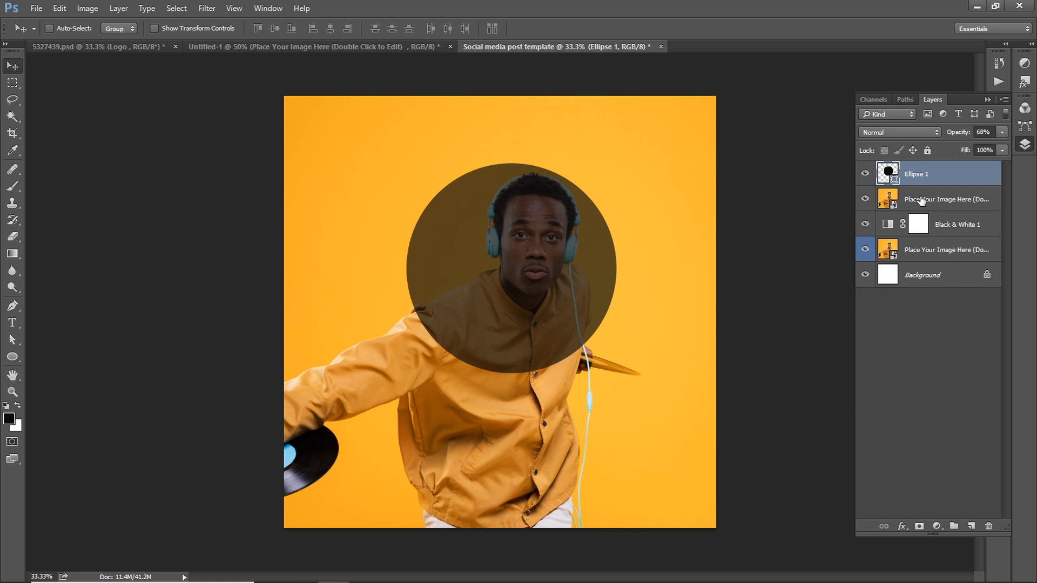
Step: Mask the color photo copy with the inverse of the circle's outline and delete the circle layer
ctrl+click(888, 171)
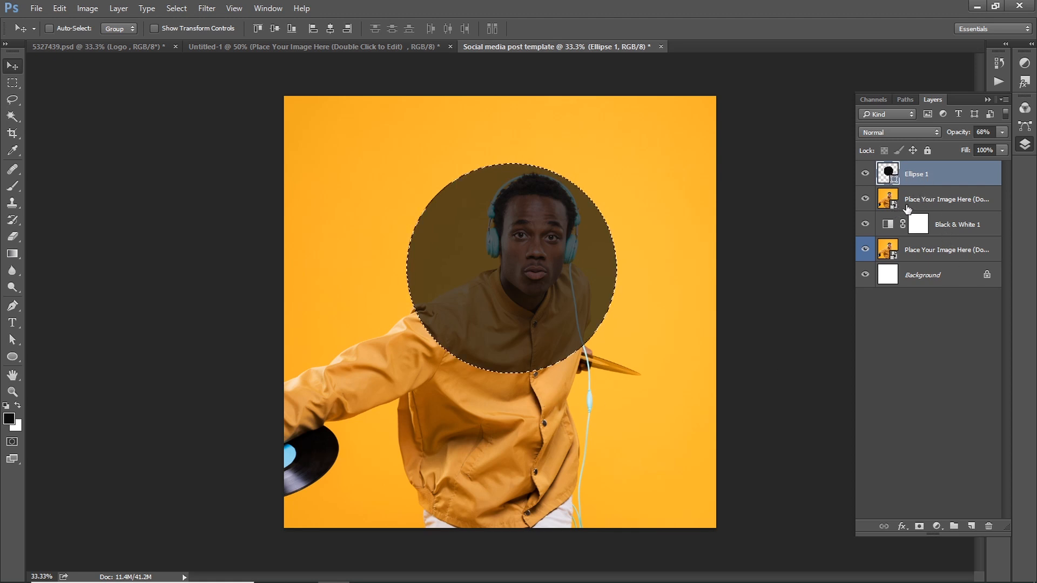
click(921, 205)
click(189, 16)
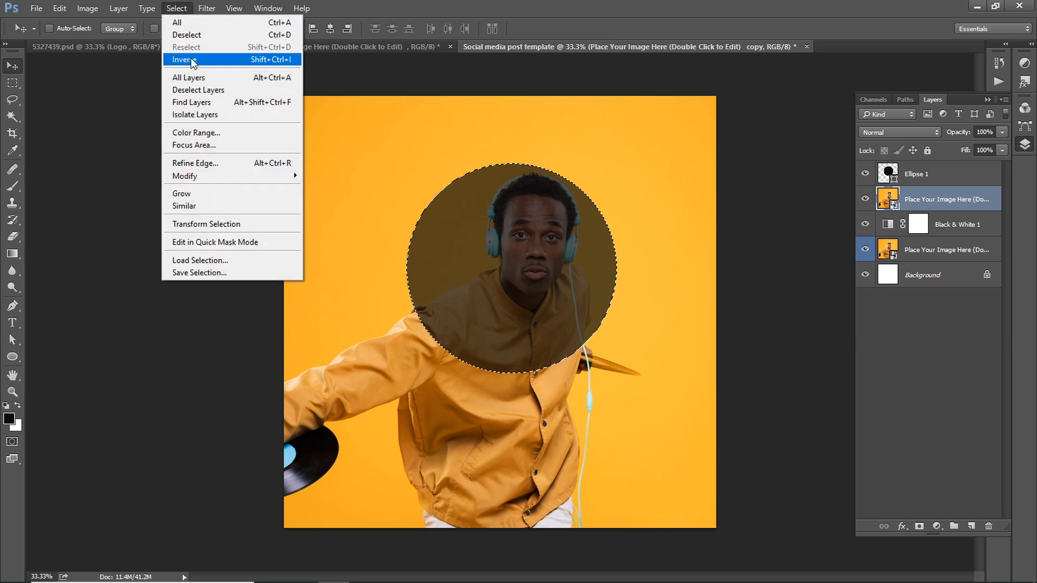
click(186, 62)
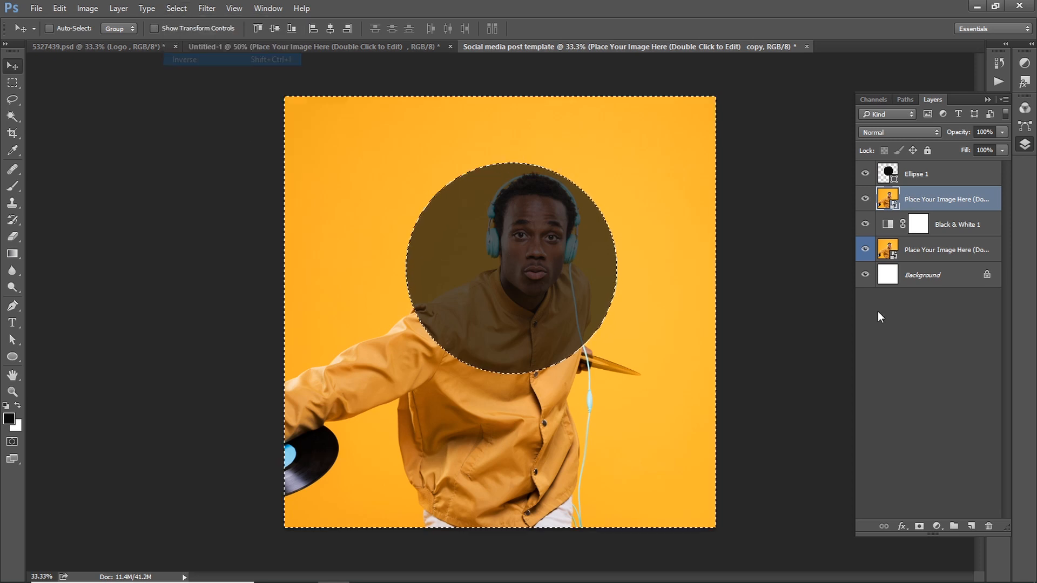
click(918, 525)
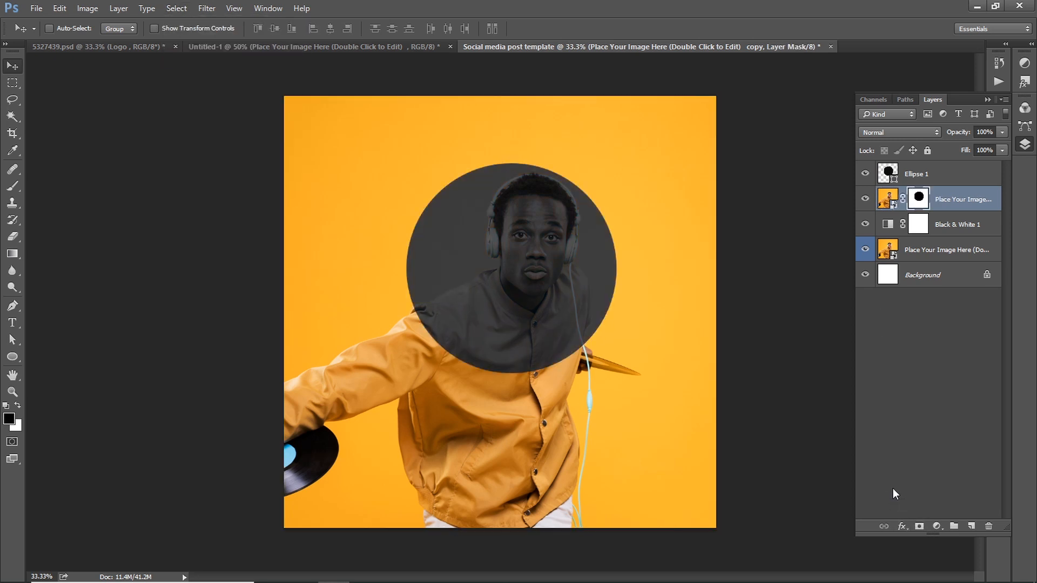
click(935, 179)
key(Delete)
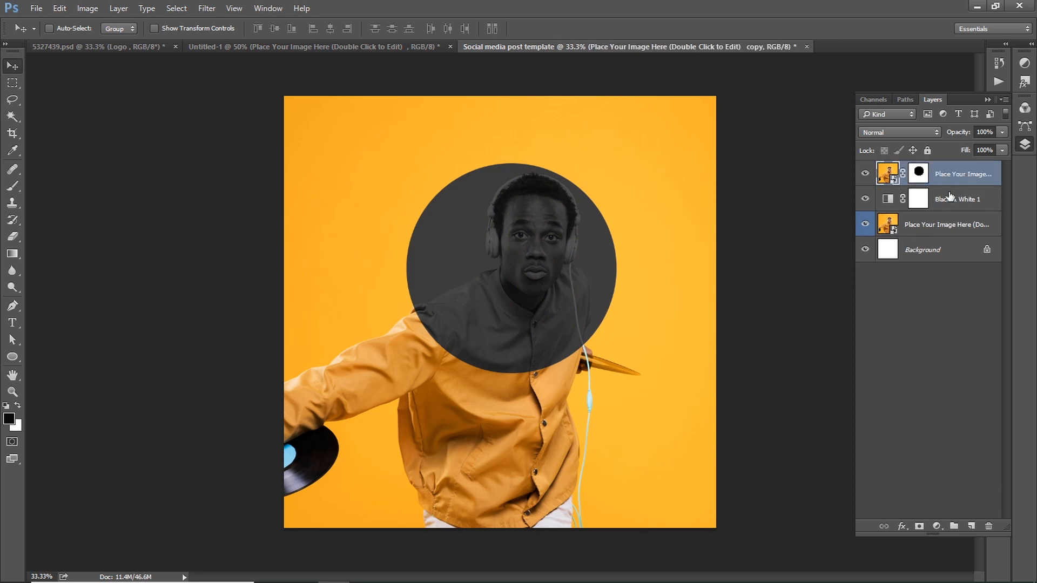
Step: Add a Gradient fill layer on top and set its starting color stop to 3055f3
click(937, 526)
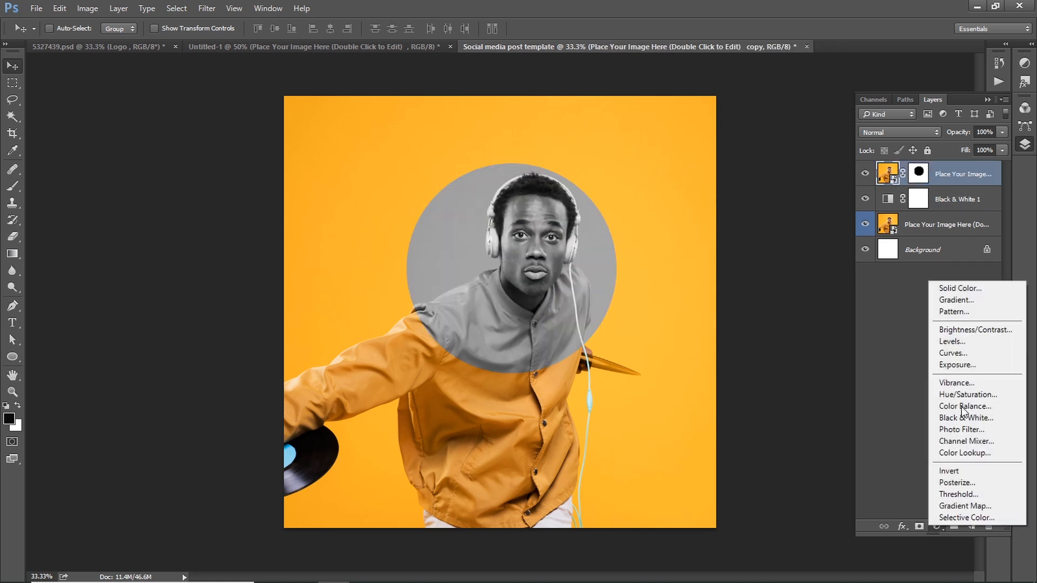
click(957, 300)
click(767, 237)
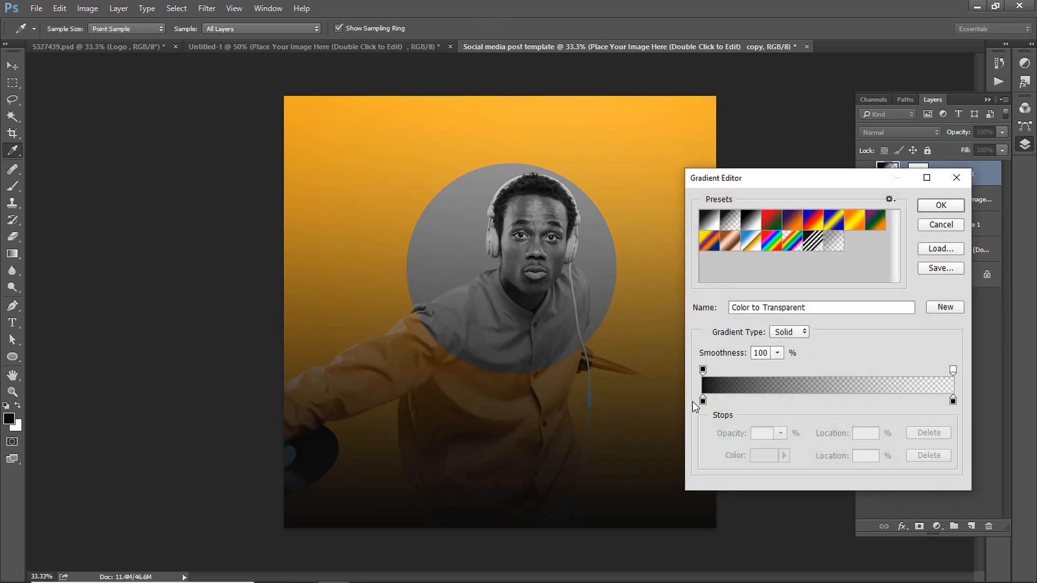
click(702, 401)
click(762, 456)
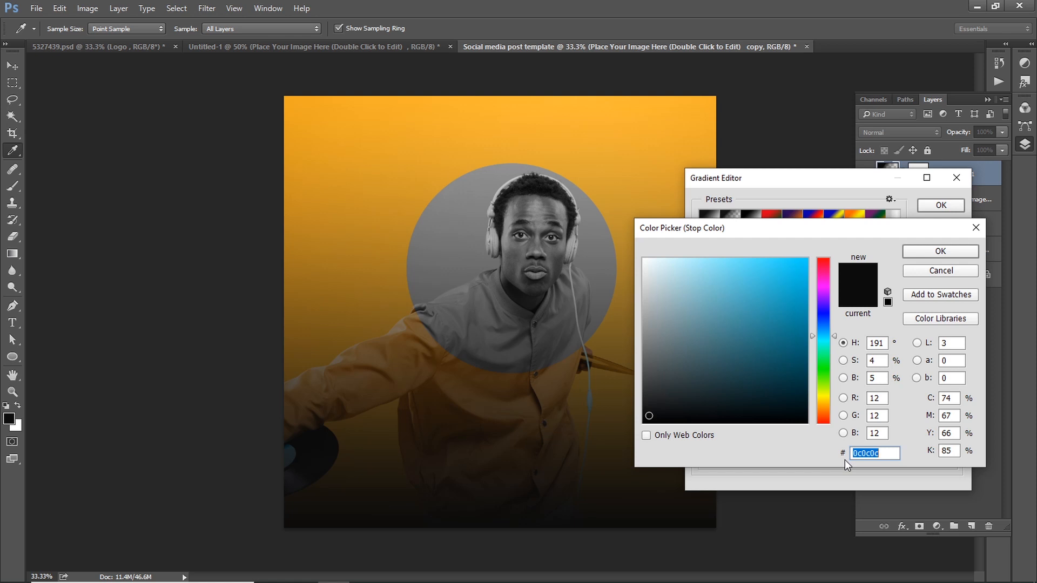
text(3055)
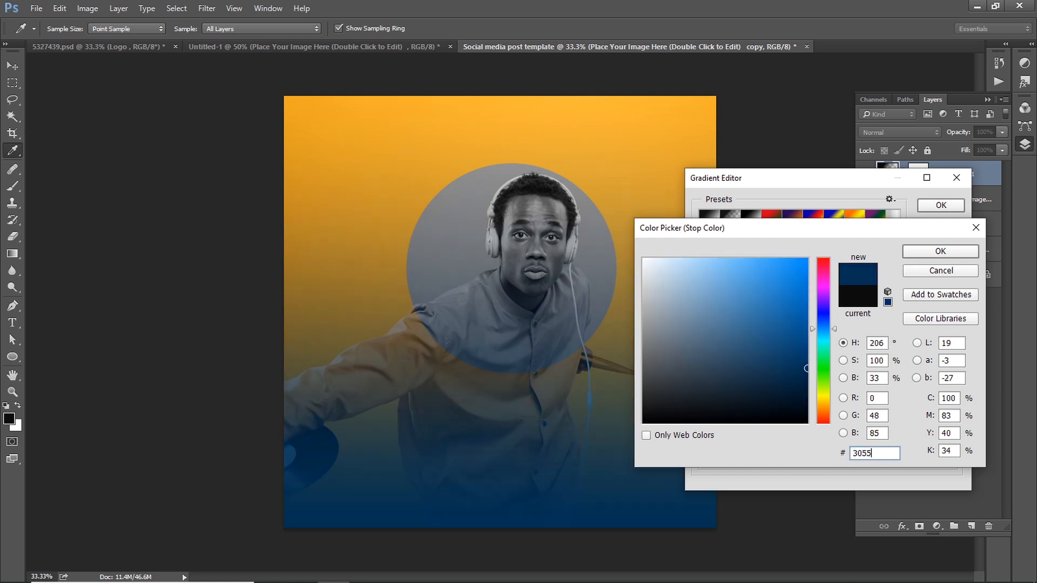
text(f3)
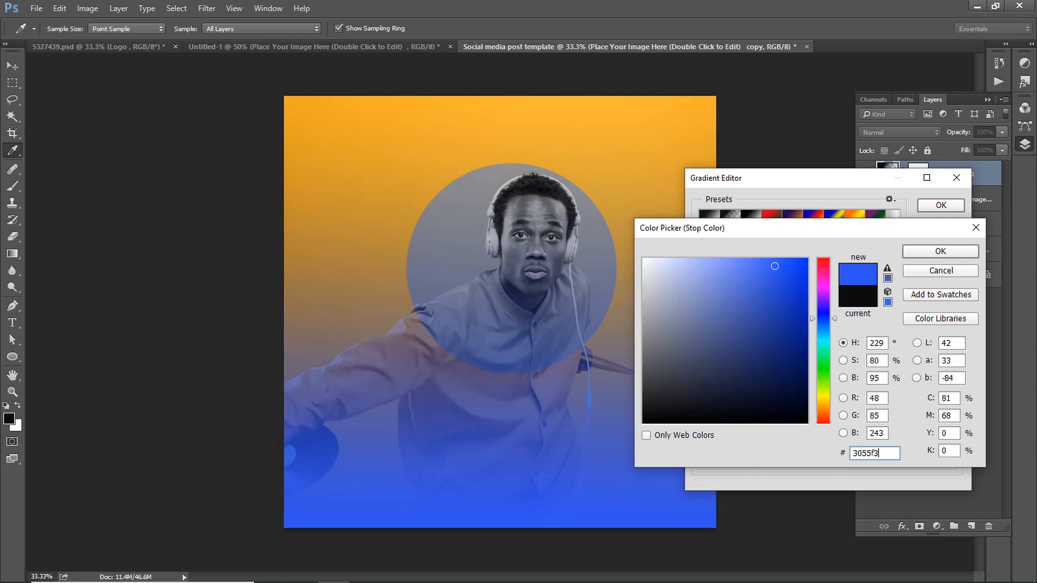
click(962, 252)
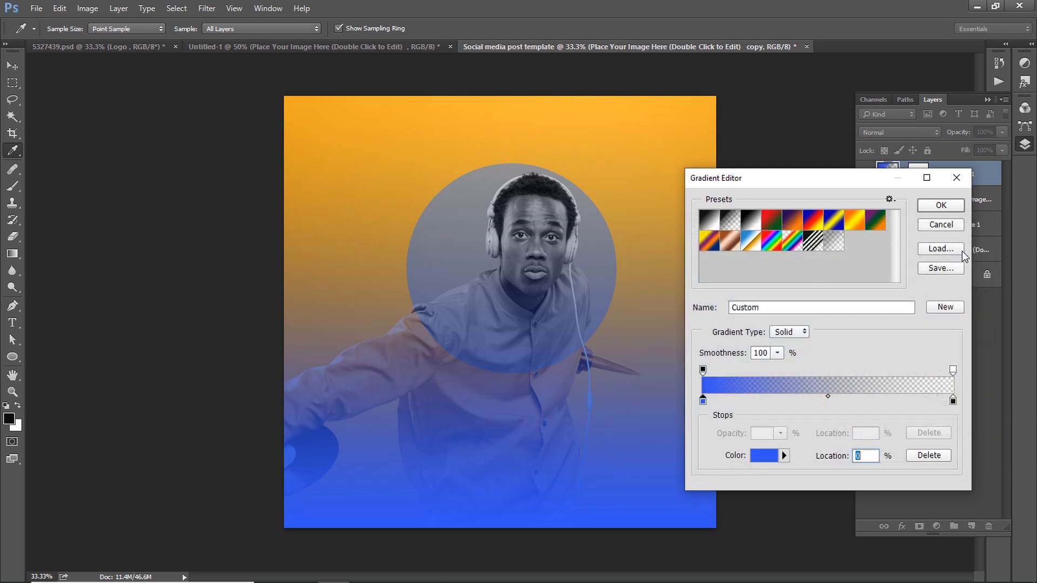
Step: Make the gradient's end stop fully opaque and set its color to 0b3dd5
click(952, 370)
click(780, 433)
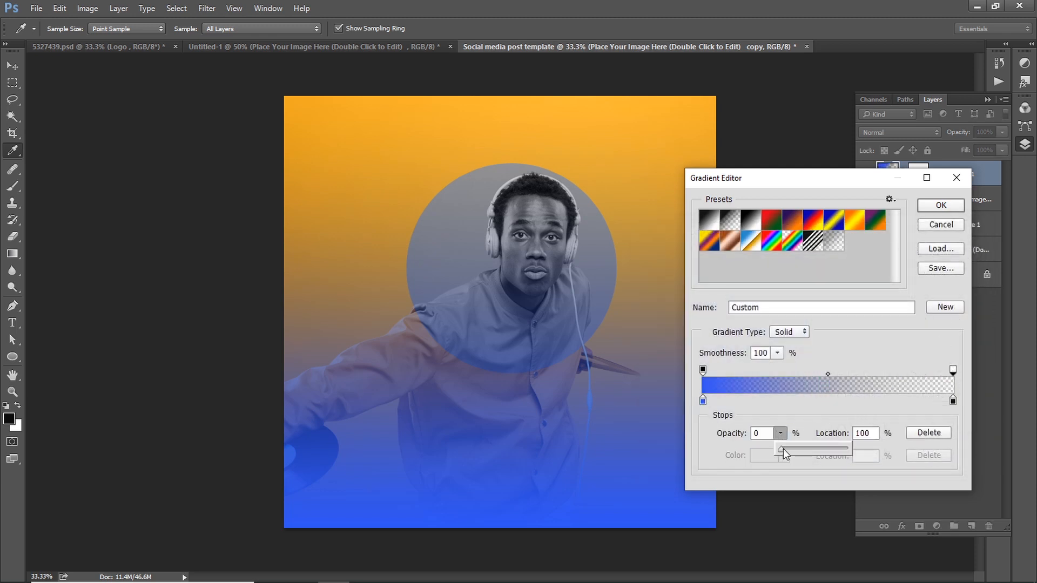
drag(781, 450, 914, 454)
click(952, 401)
click(767, 456)
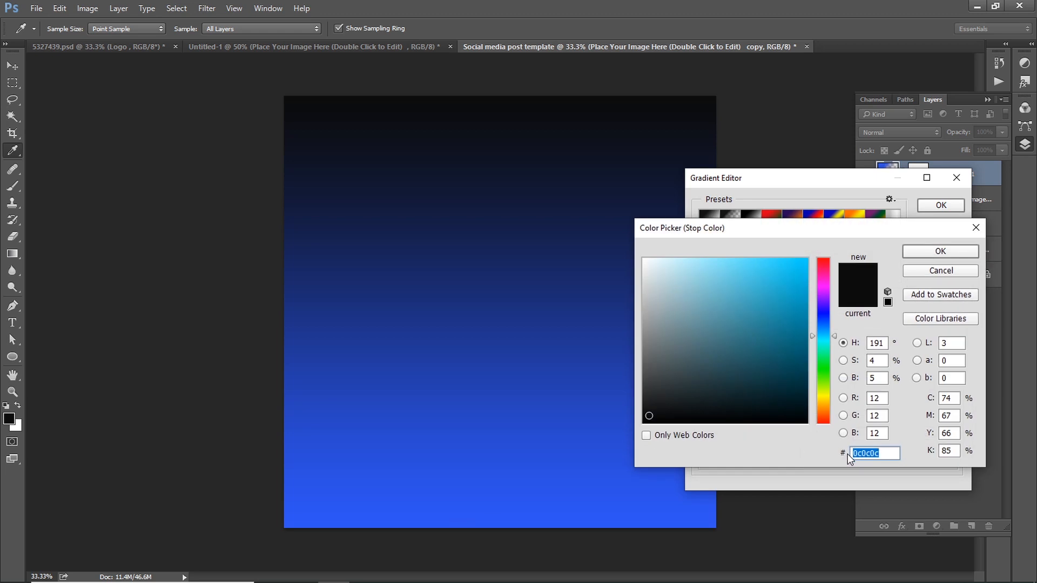
text(0b3dd5)
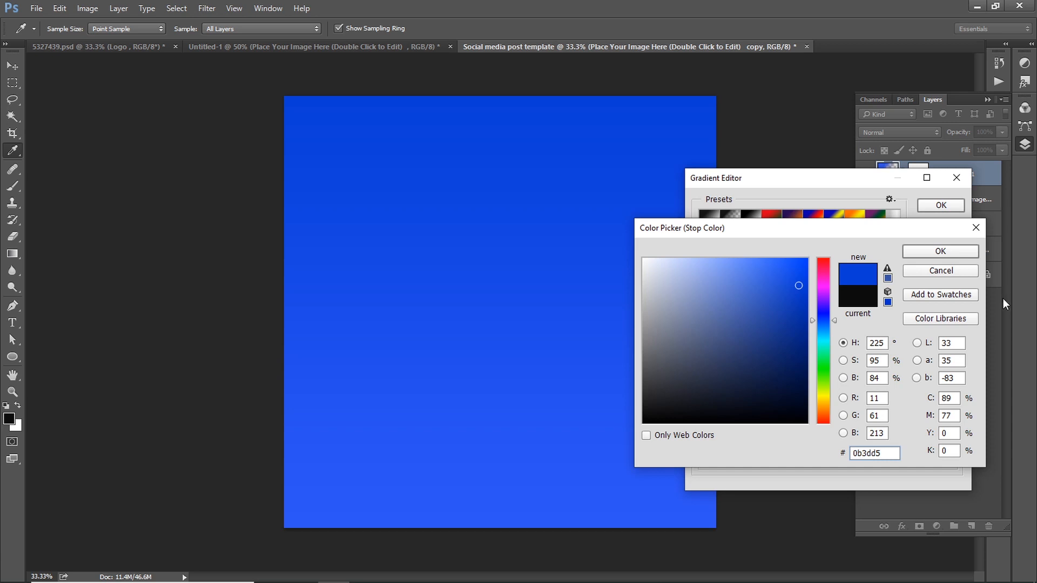
click(955, 255)
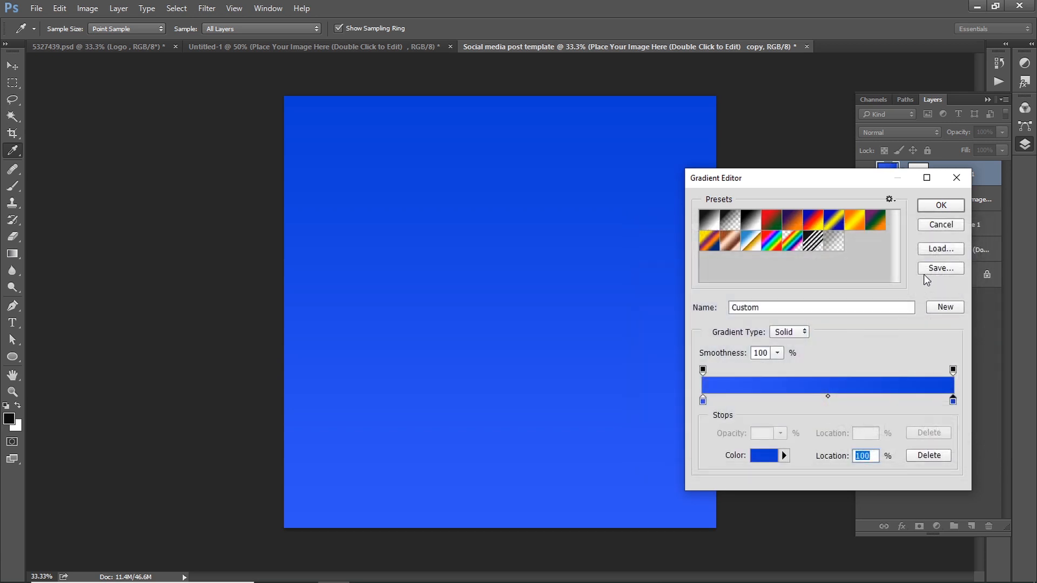
Step: Accept the edited gradient, reverse its direction, and apply the gradient fill
click(941, 206)
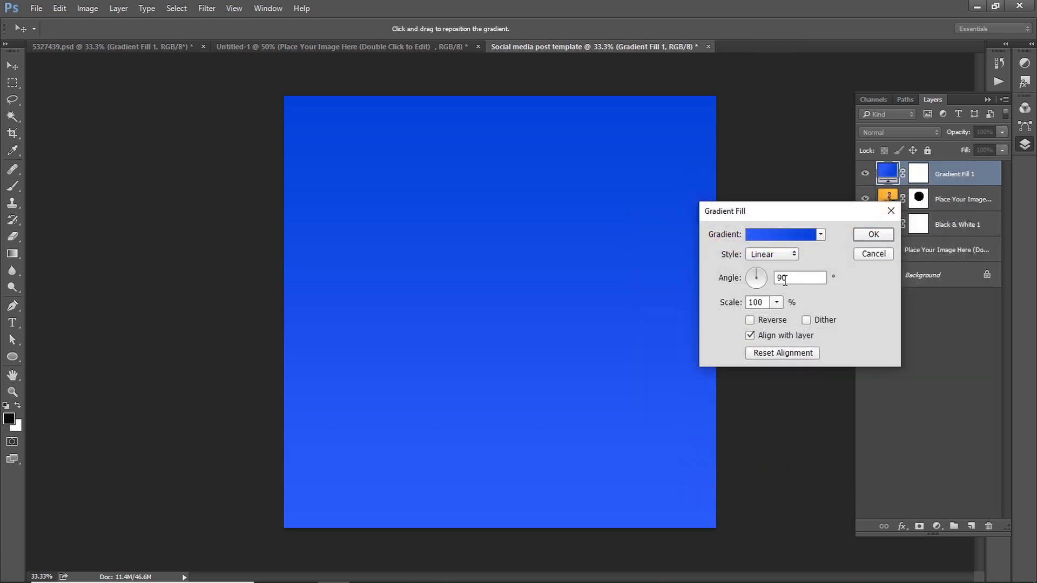
click(796, 316)
click(874, 234)
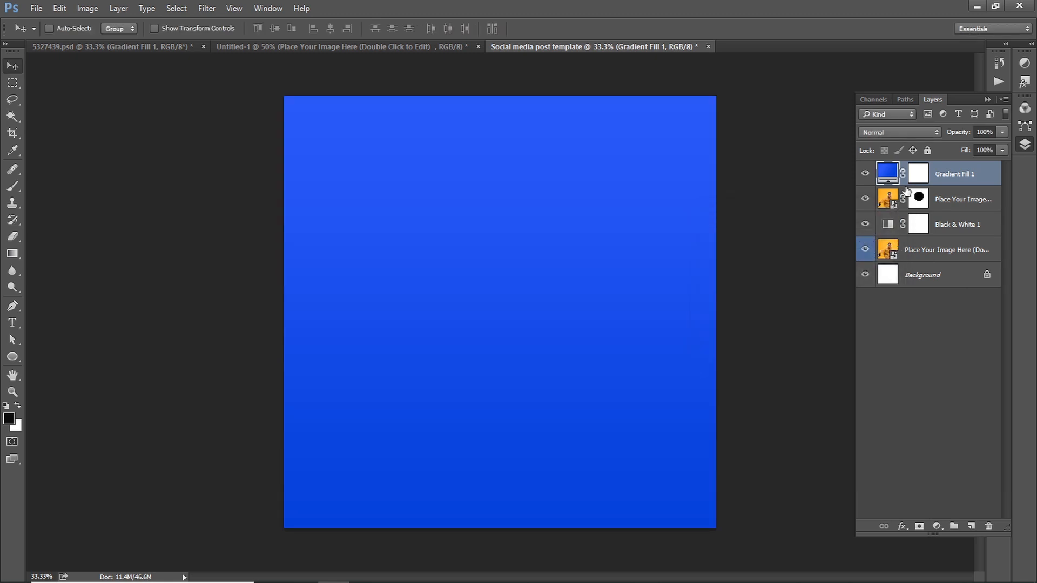
Step: Clip the gradient fill to the masked photo copy and set its blend mode to Hard Light
alt+click(912, 186)
click(895, 134)
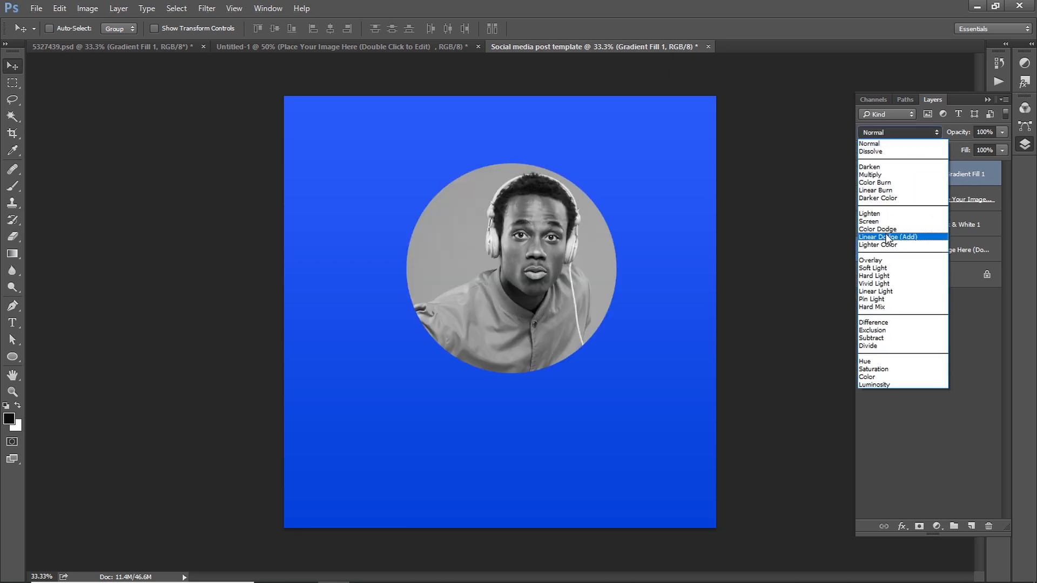
click(875, 275)
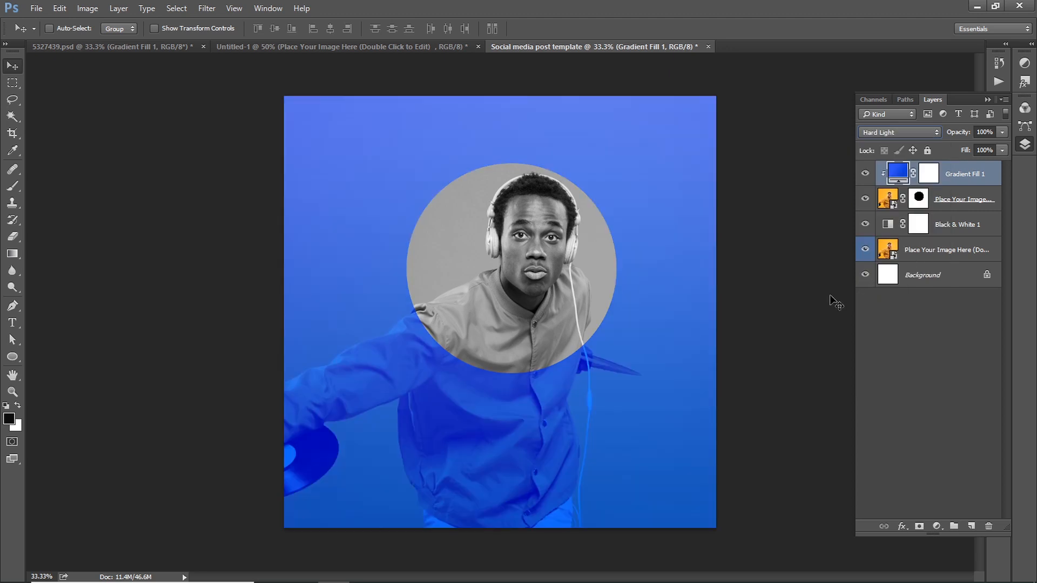
Step: Add a drop shadow to the masked photo copy with 52% opacity, 5 px distance and 51 px size
double_click(996, 200)
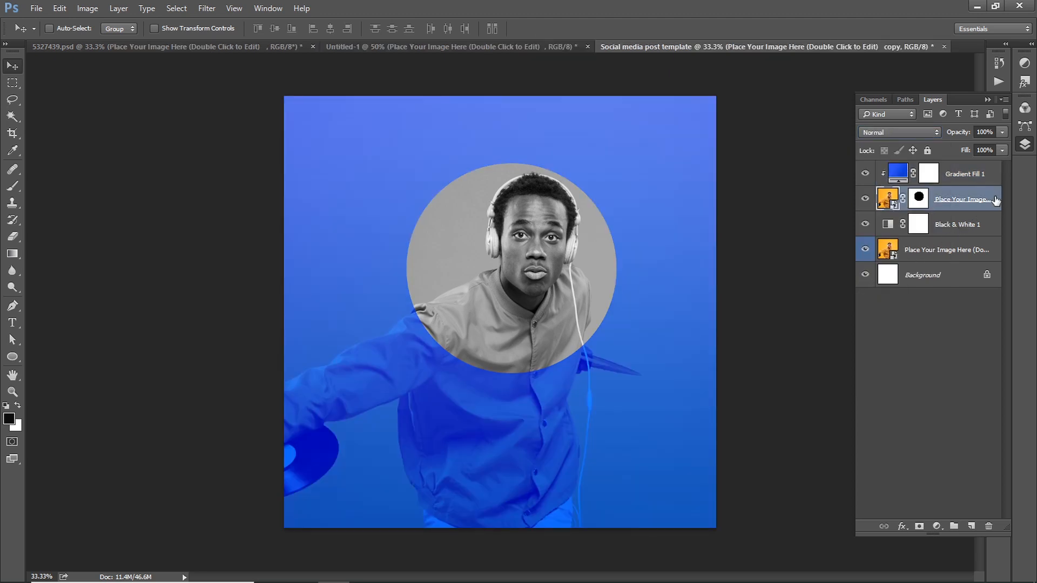
click(643, 436)
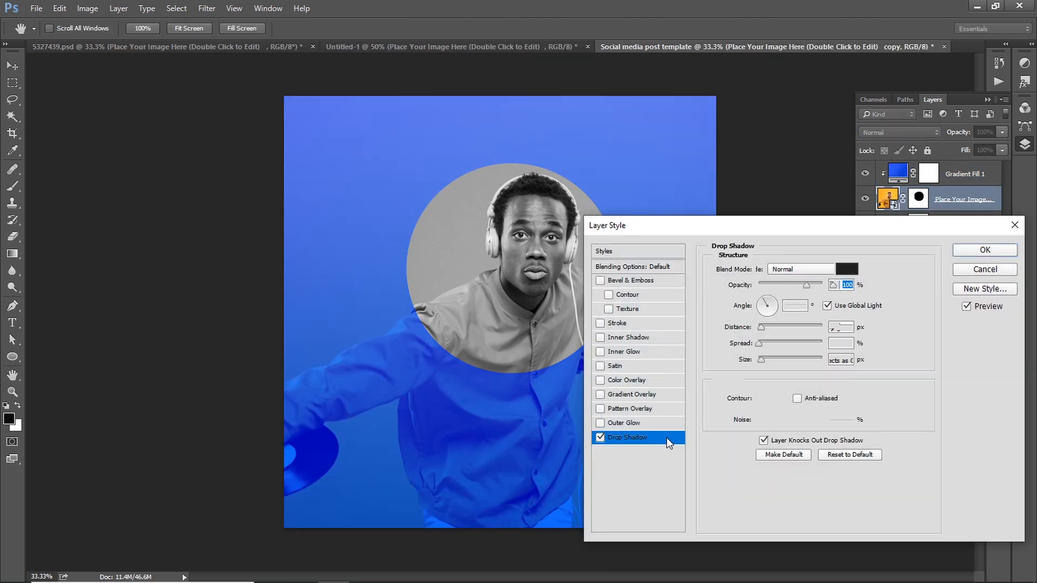
drag(708, 228, 726, 235)
click(825, 294)
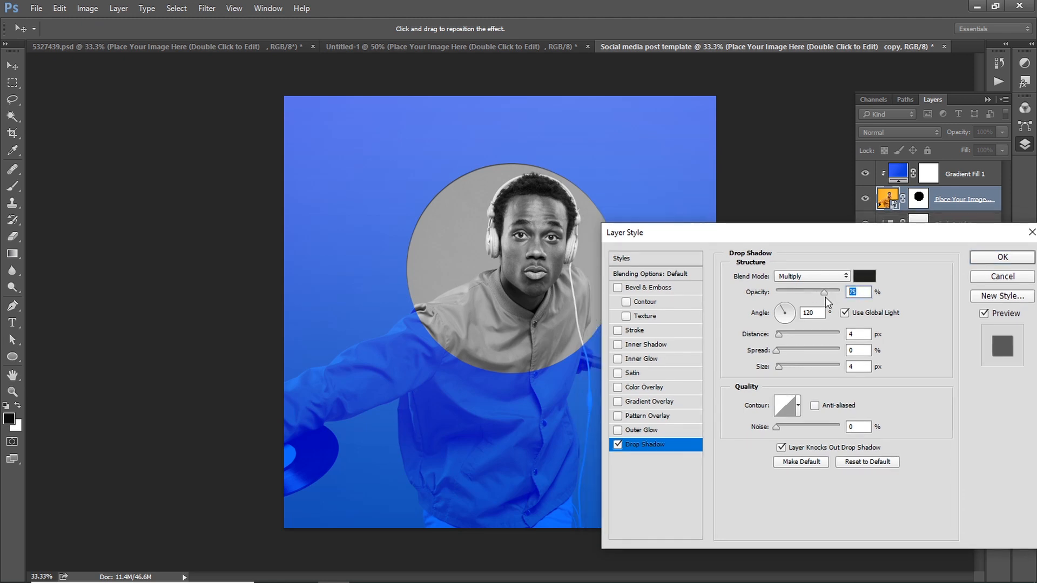
drag(826, 297, 809, 295)
click(840, 335)
text(5)
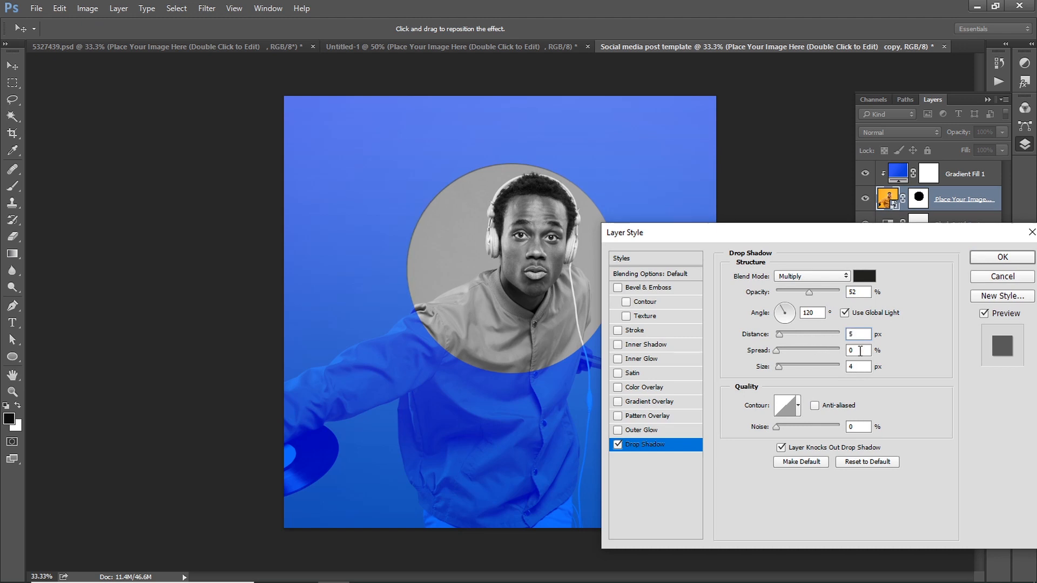
click(858, 367)
text(51)
click(989, 260)
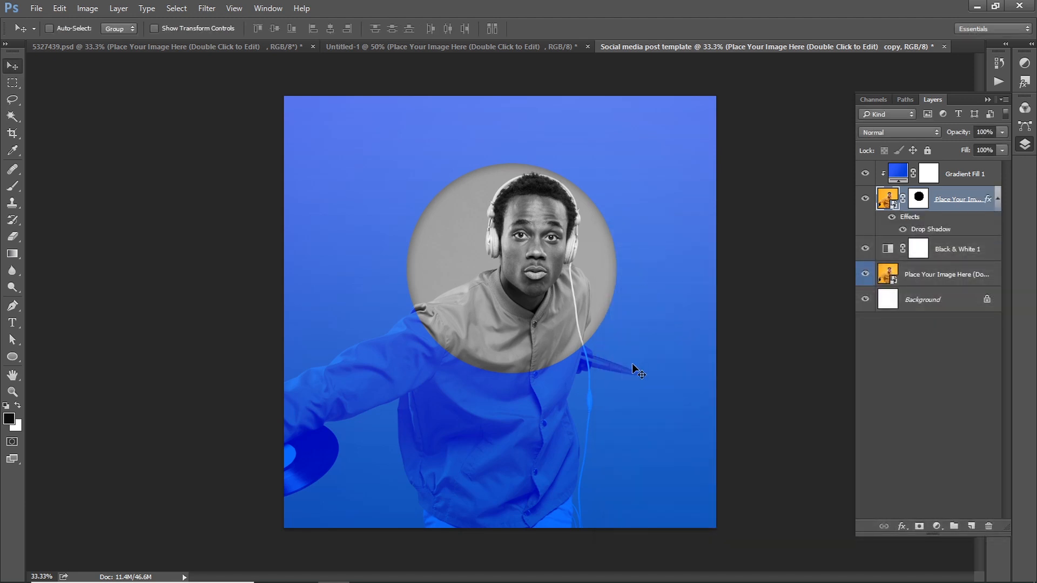
Step: Copy the logo from the Logo group of Untitled-1 into the social media post template, near the canvas's upper-left corner
click(520, 44)
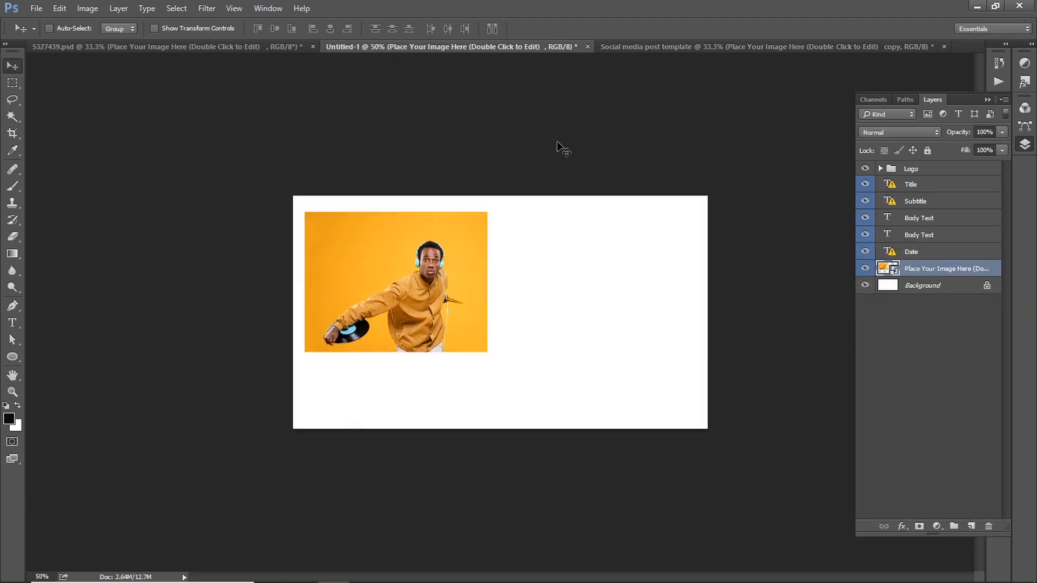
click(880, 168)
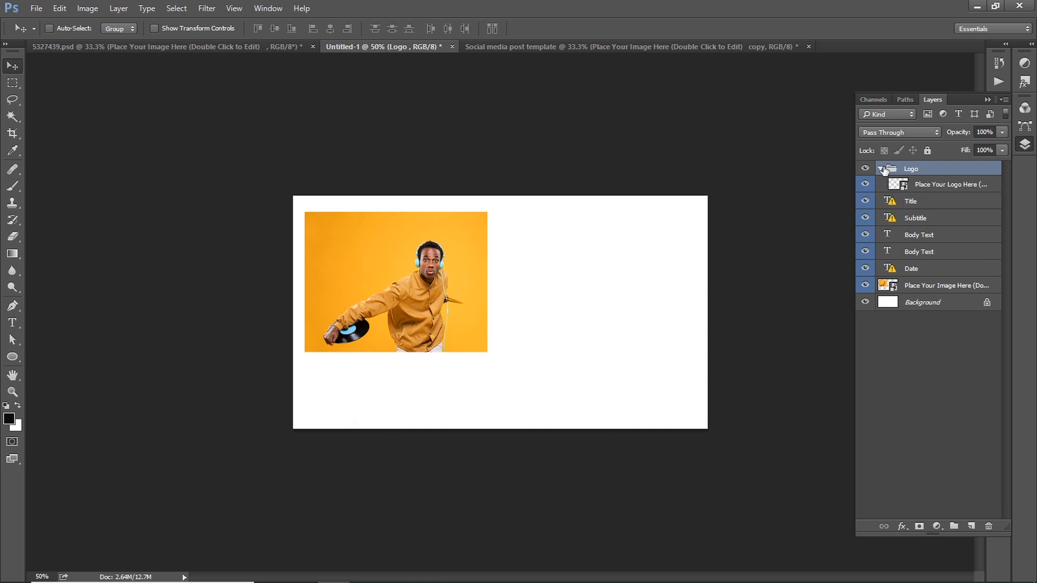
click(919, 184)
drag(477, 227, 384, 206)
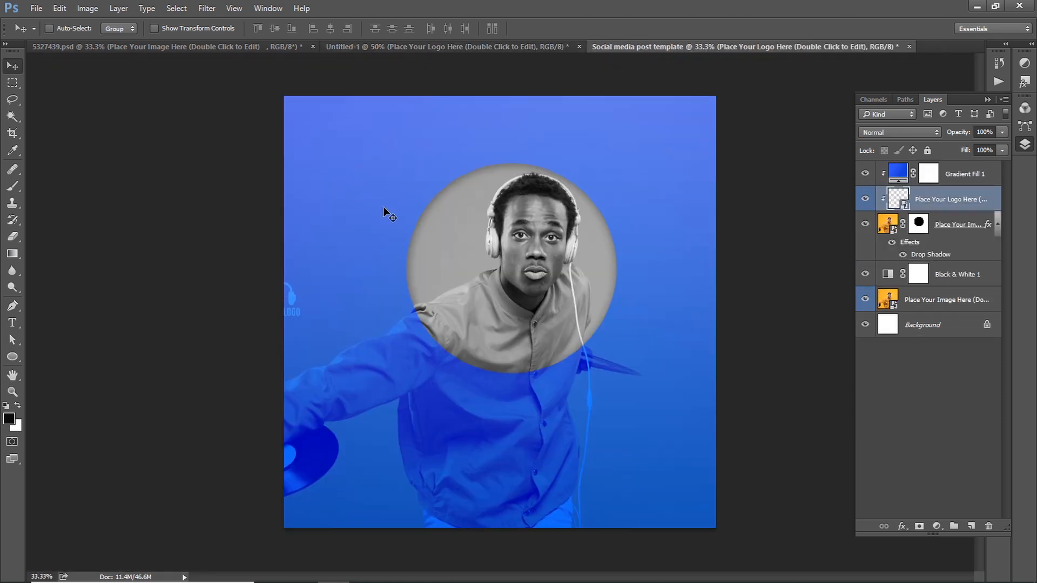
drag(329, 271, 391, 138)
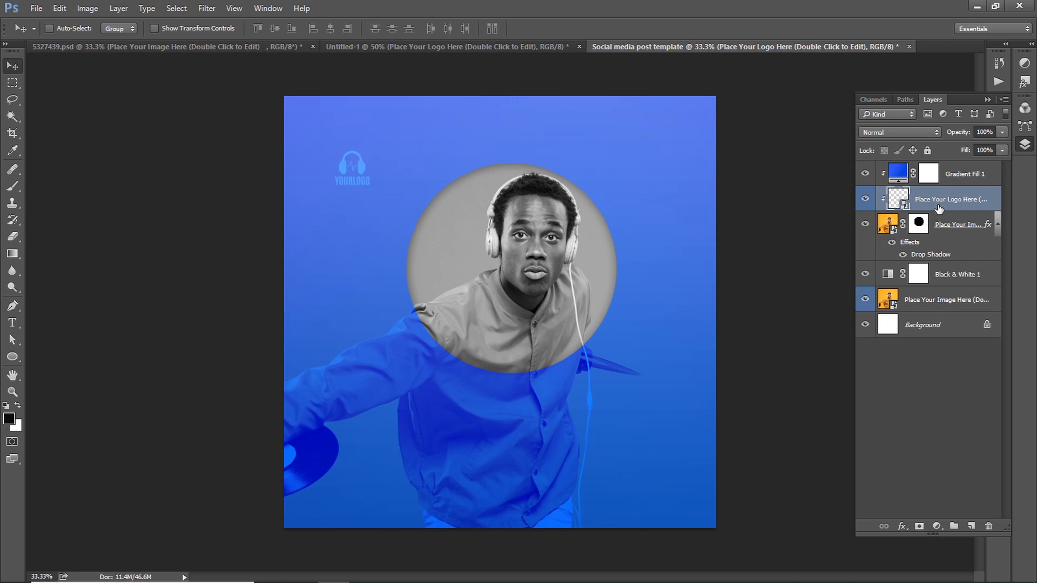
Step: Put the logo layer above the gradient fill, release it from the clipping mask, and shift it closer to the canvas's upper-left corner
drag(944, 199, 943, 172)
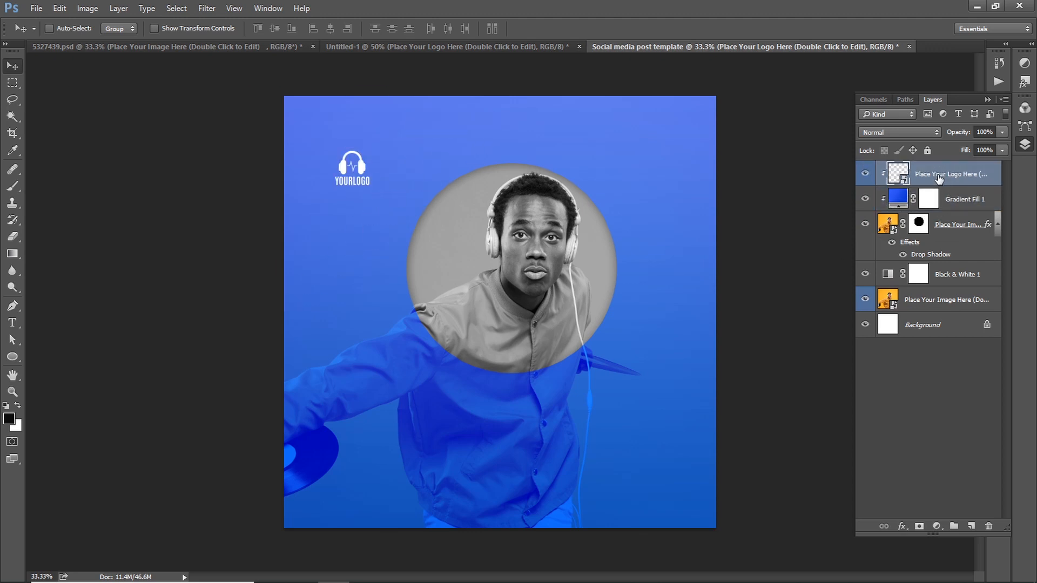
alt+click(922, 178)
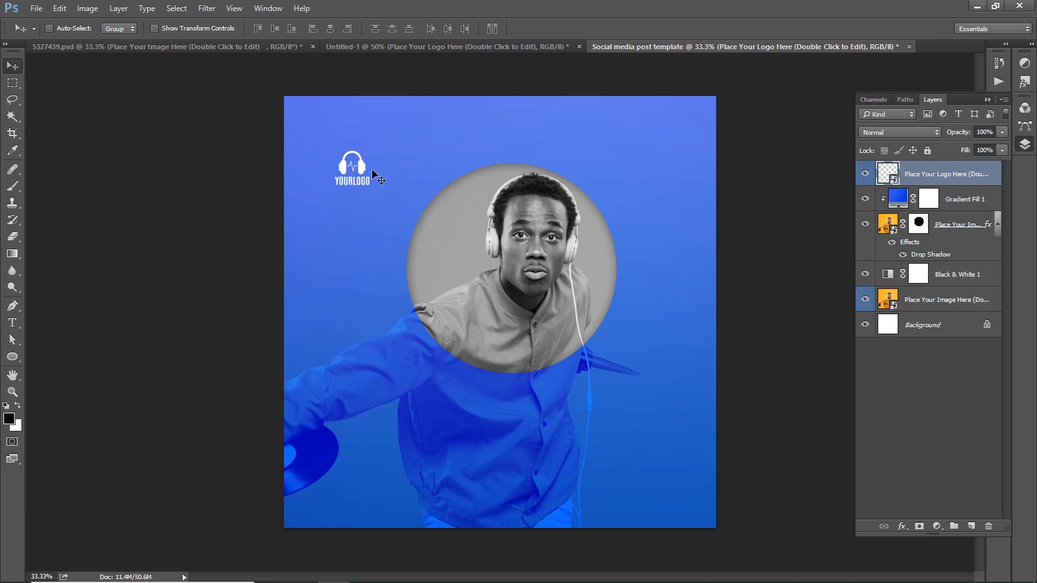
drag(373, 171, 343, 138)
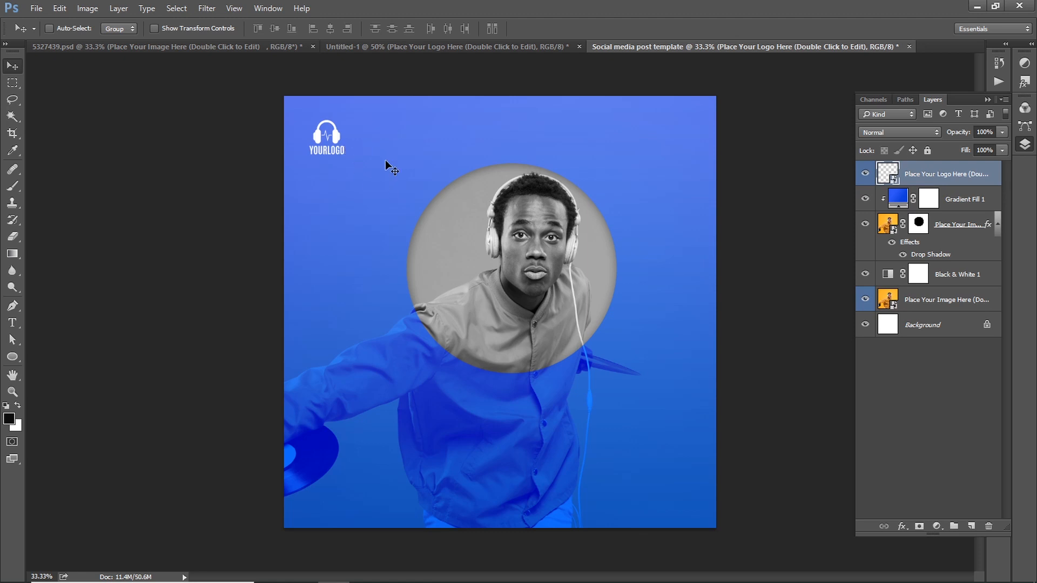
Step: Copy the three-line body text from Untitled-1 into the template and position it beside the logo along the canvas's upper edge
click(388, 48)
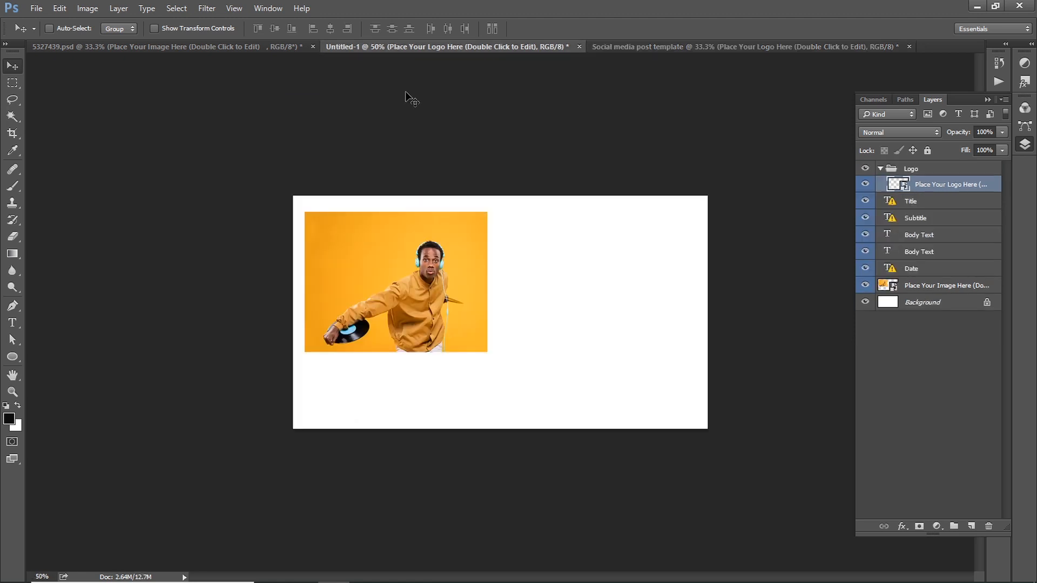
click(914, 252)
drag(562, 250, 577, 154)
drag(551, 308, 573, 132)
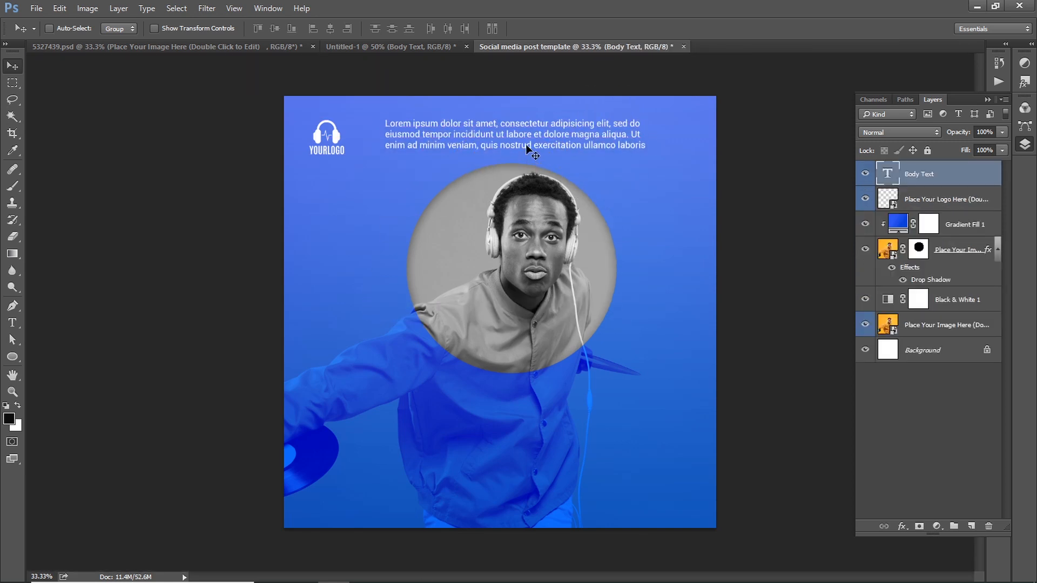
key(Up)
key(Up)
key(Up)
Step: Shift the logo slightly up and left to line it up with the body text and widen the gap
click(903, 196)
drag(395, 154, 395, 150)
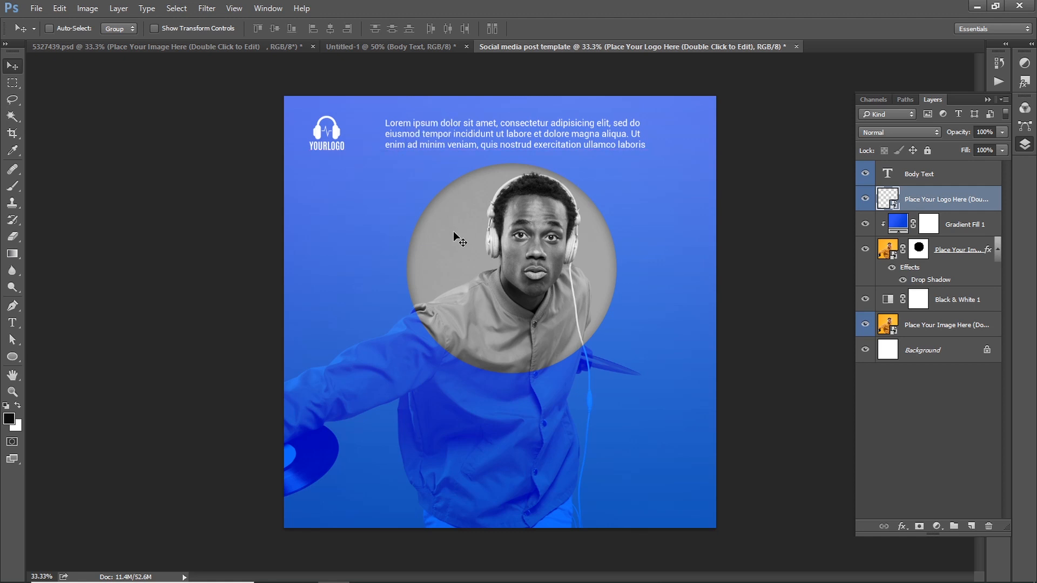
key(Left)
key(Left)
key(Left)
key(Left)
key(Left)
key(Left)
key(Left)
key(Left)
key(Left)
key(Left)
key(Left)
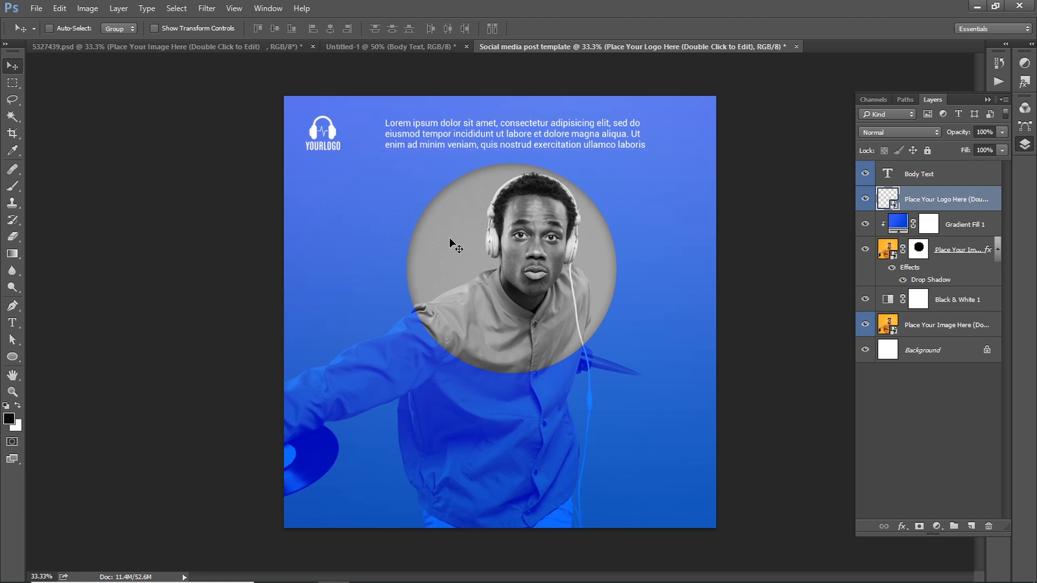
key(Right)
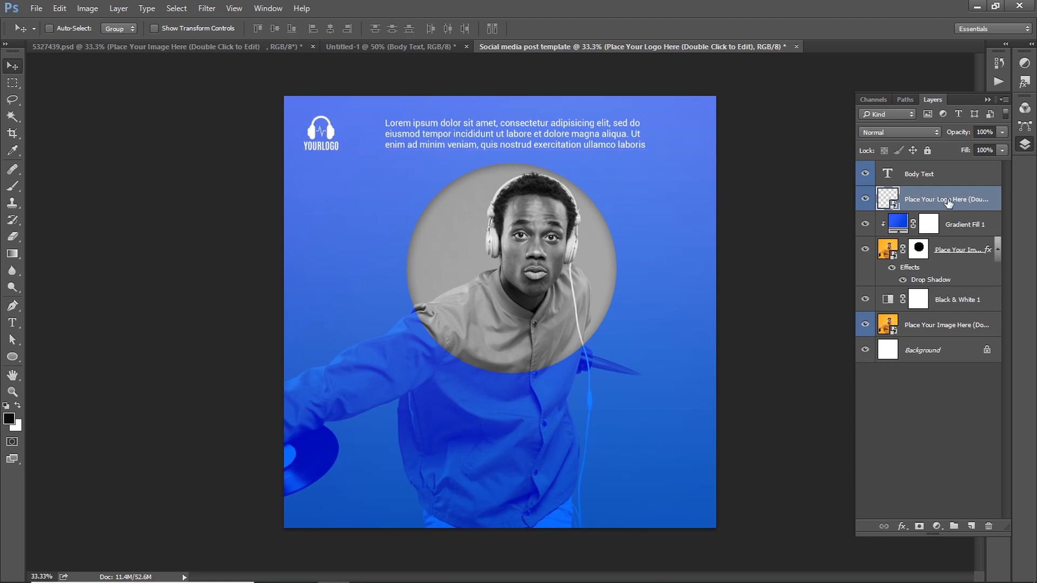
Step: Nudge the upper body text left, closer to the logo
click(934, 174)
key(shift+Left)
key(shift+Left)
key(shift+Left)
key(shift+Left)
key(shift+Left)
key(shift+Left)
key(shift+Left)
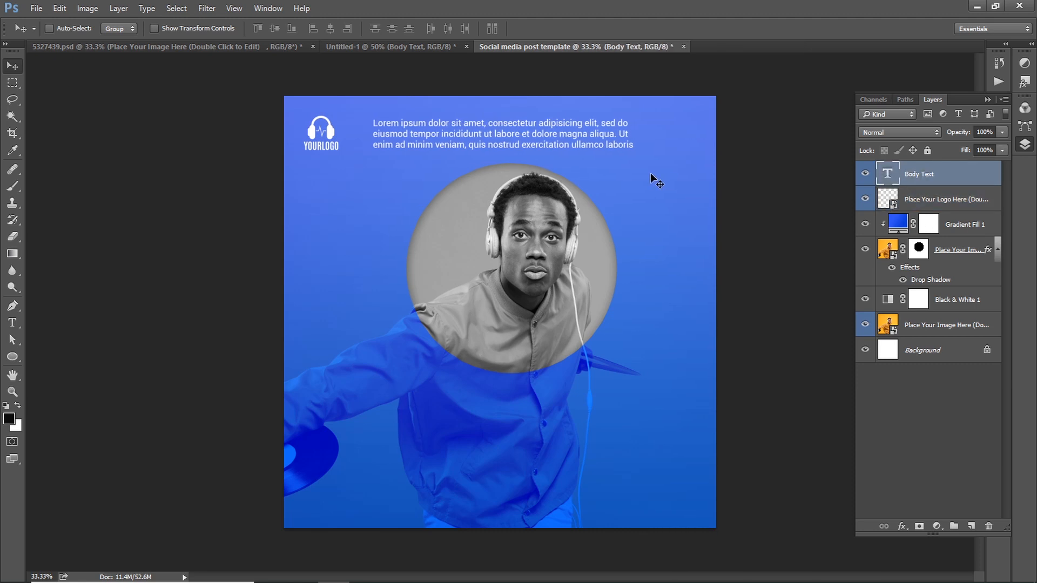
key(shift+Right)
key(Right)
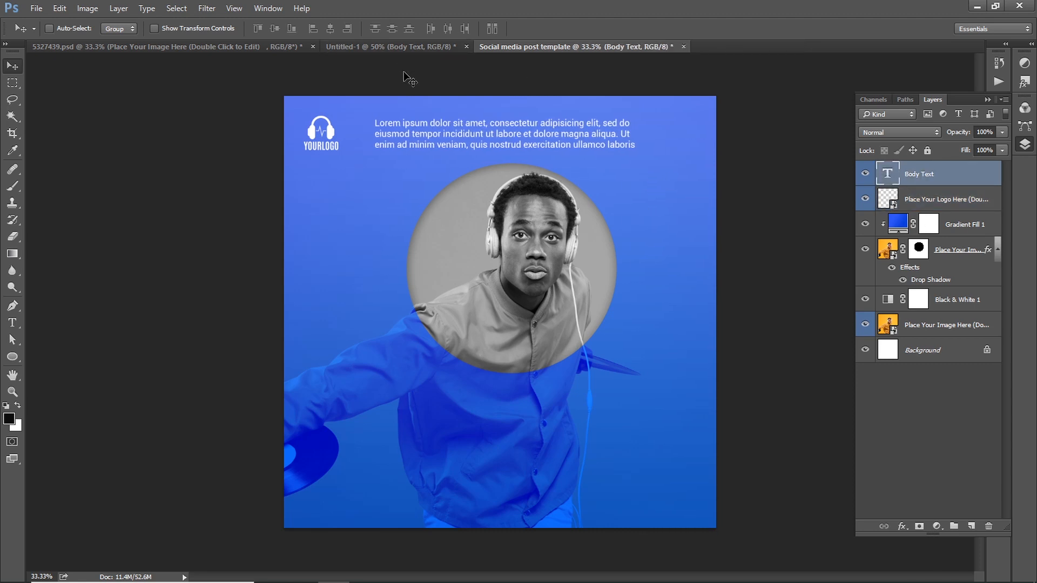
Step: Fine-tune the vertical position of the logo and the upper body text together
shift+click(955, 203)
key(shift+Up)
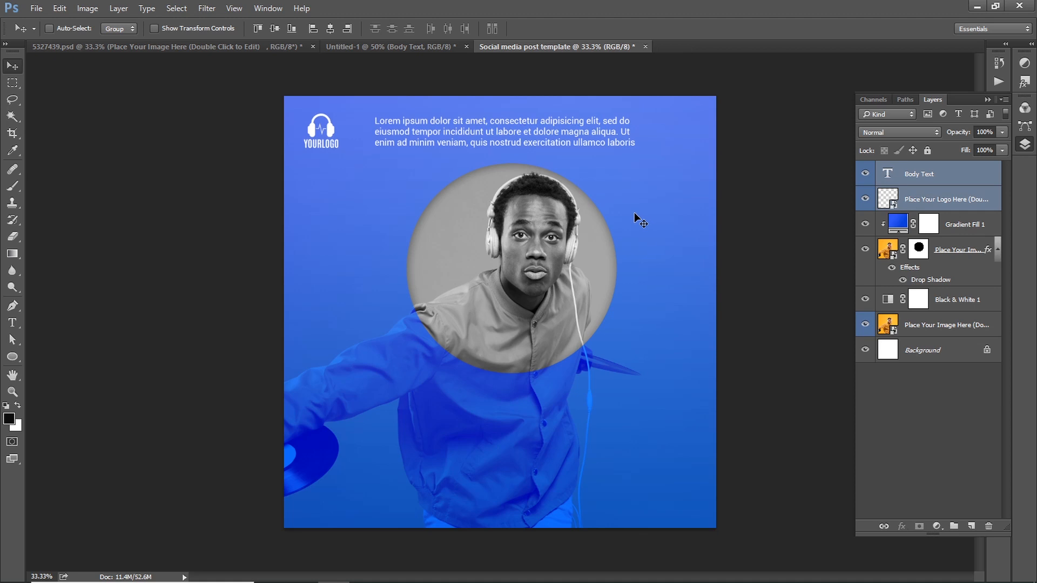
key(shift+Down)
key(Down)
key(Down)
key(Down)
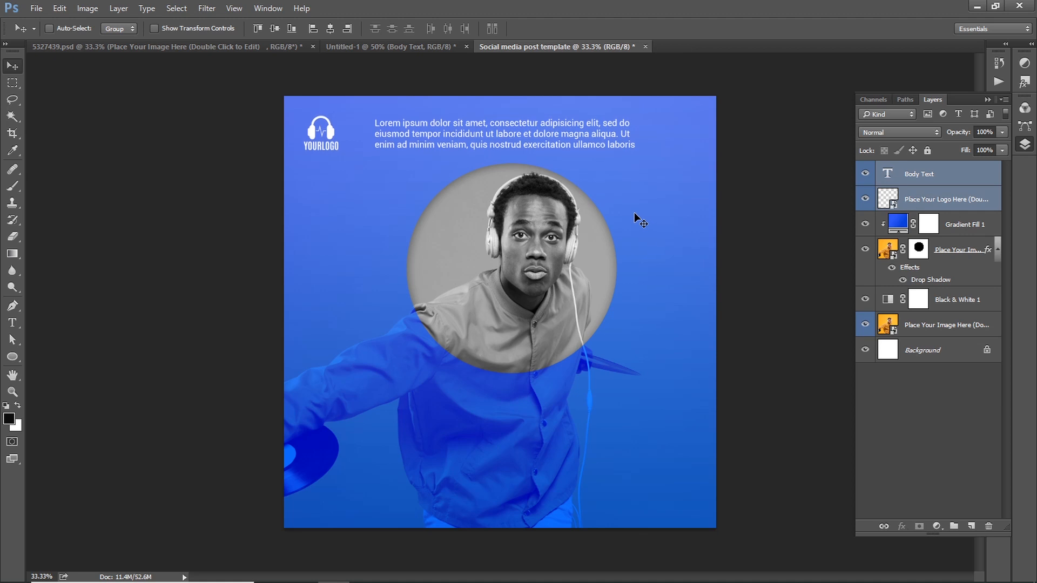
Step: Copy the title "the best music" from Untitled-1 into the template and place it in the canvas's lower-left corner
click(378, 47)
click(923, 234)
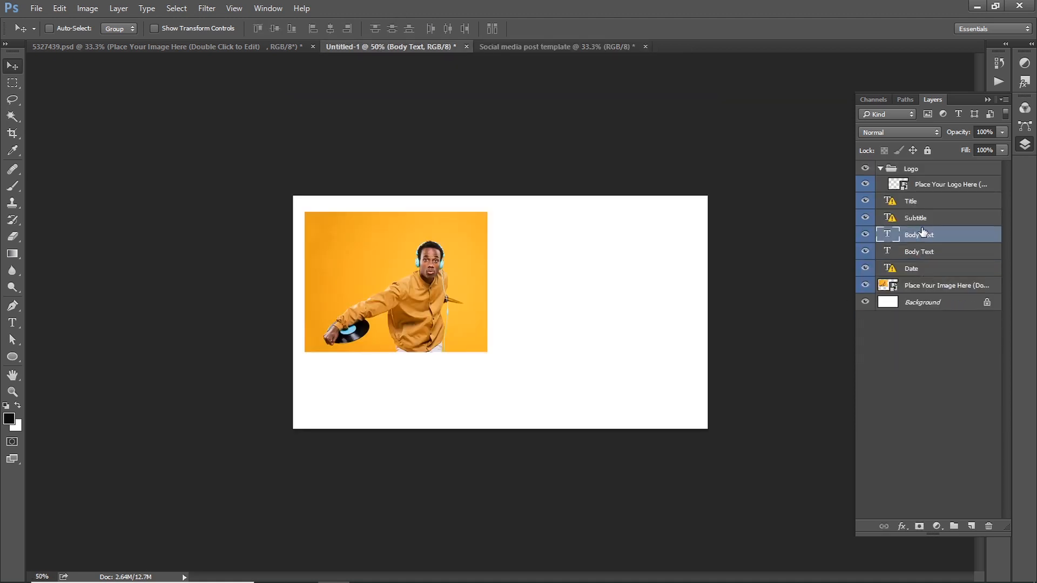
click(909, 202)
drag(517, 219, 446, 327)
drag(341, 383, 421, 439)
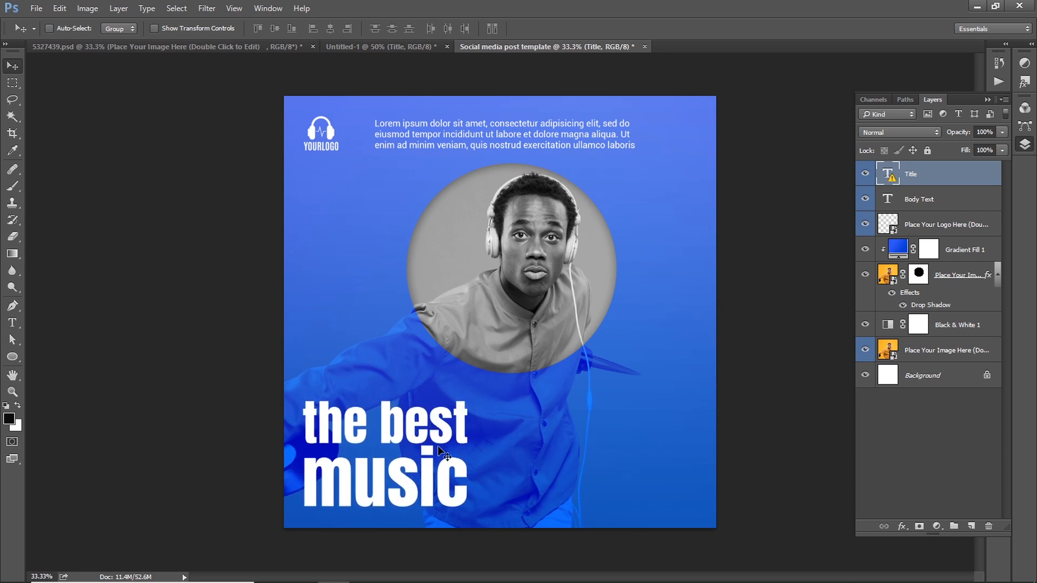
Step: Copy the subtitle, date and remaining body text from Untitled-1 into the template and place them together in the canvas's lower-right corner
click(392, 47)
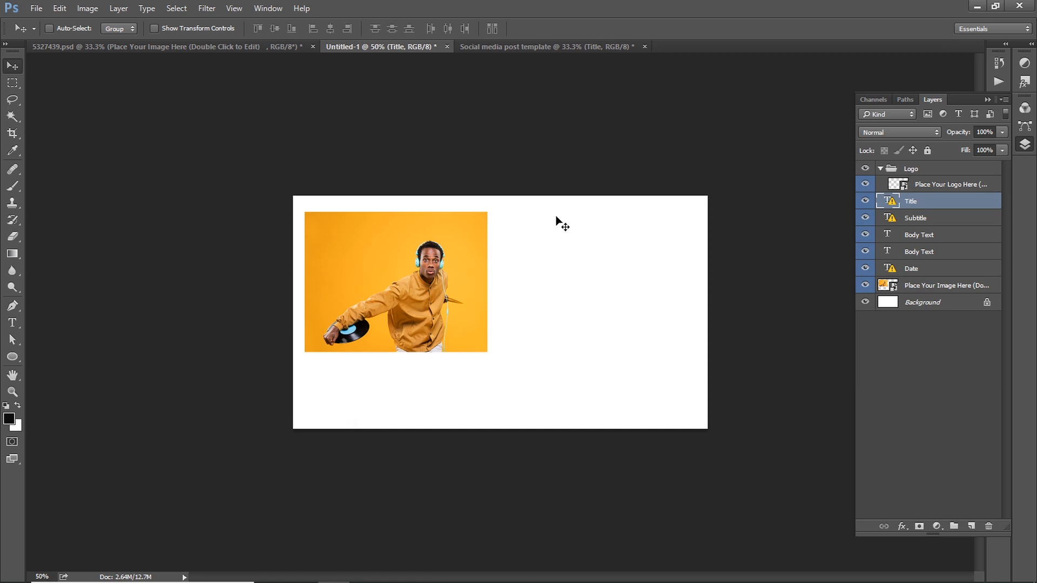
click(917, 217)
ctrl+click(918, 234)
ctrl+click(918, 269)
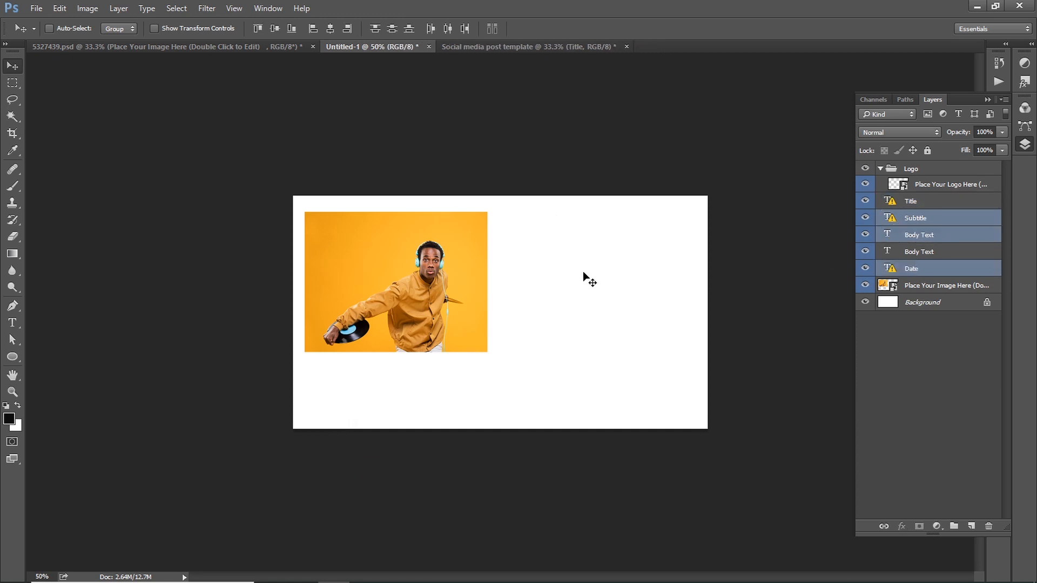
drag(582, 271, 558, 135)
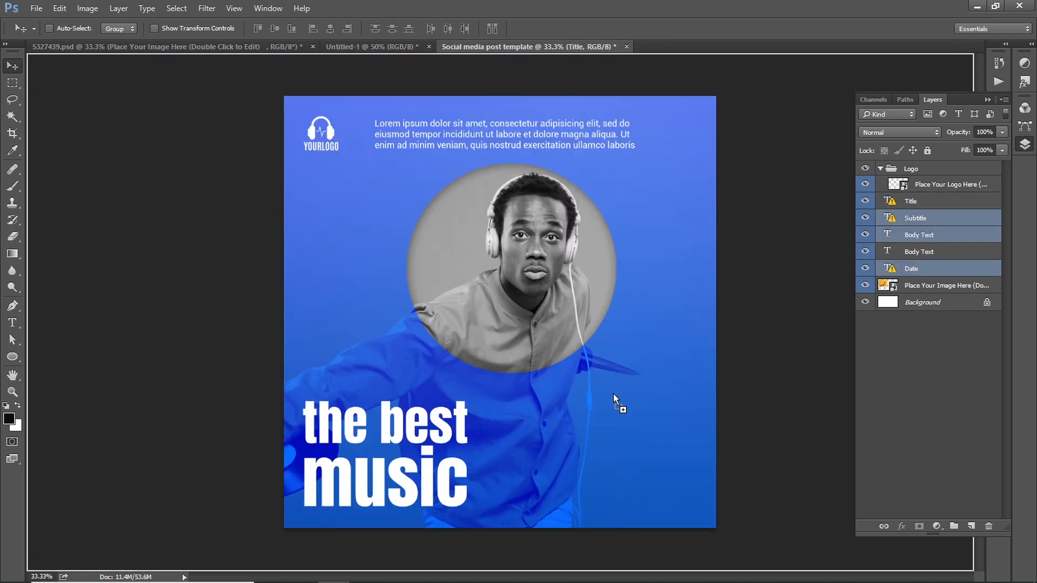
drag(614, 396, 644, 479)
drag(642, 478, 647, 475)
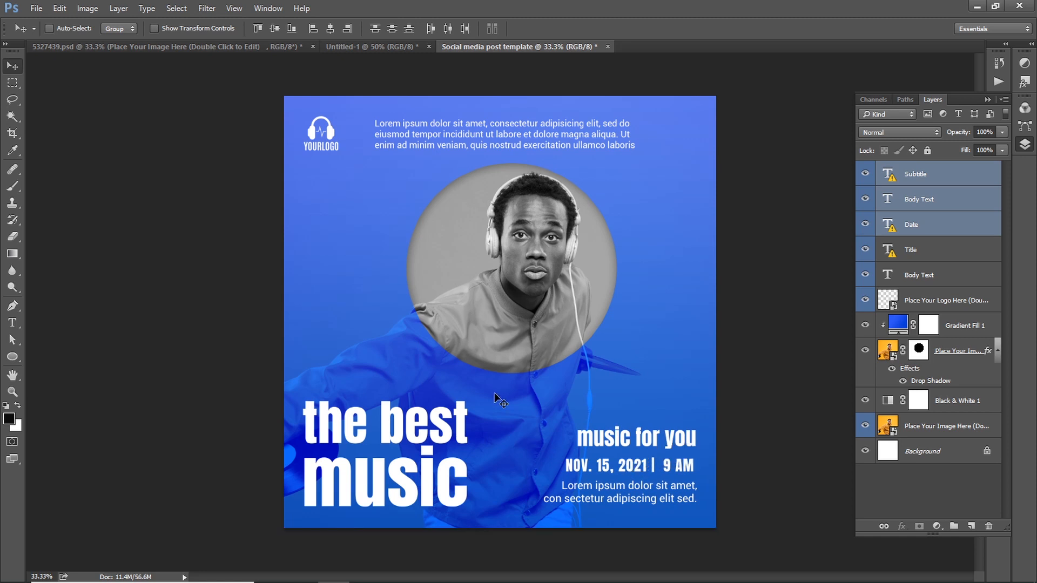
Step: Try to shift the logo and the upper body text slightly to the left together
click(931, 299)
ctrl+click(922, 276)
drag(454, 280, 452, 280)
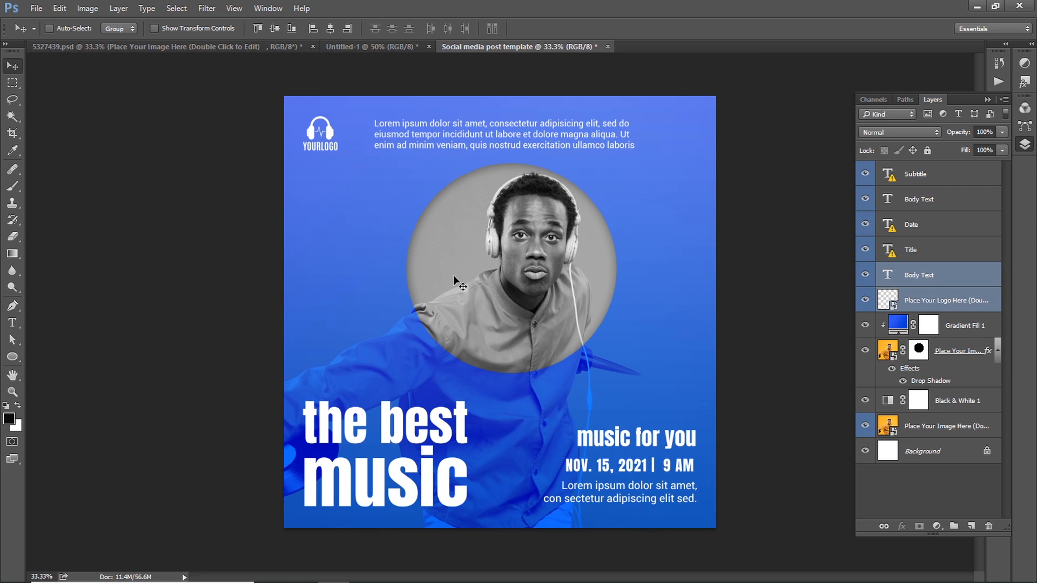
key(ctrl+z)
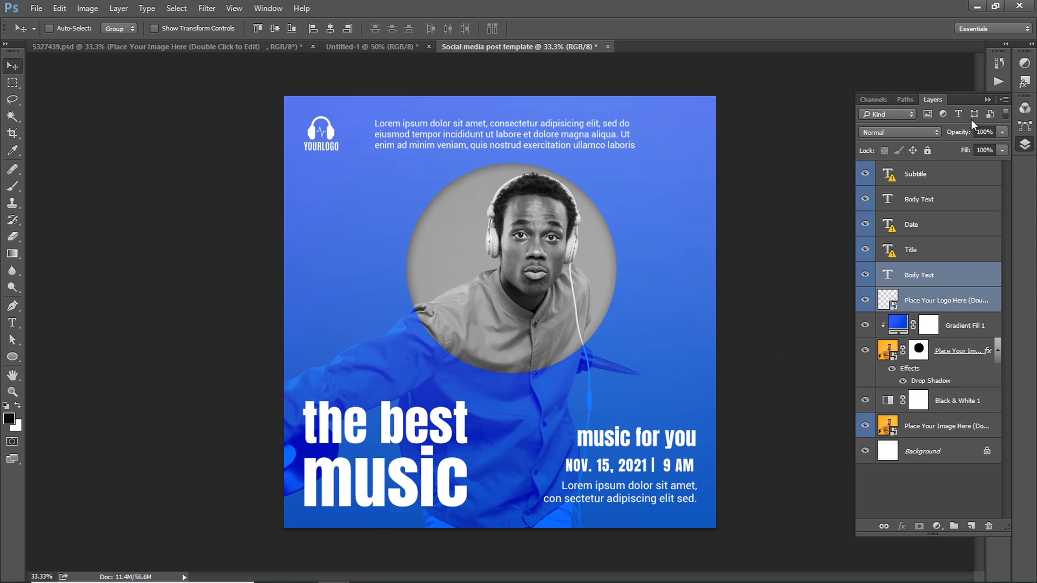
click(986, 100)
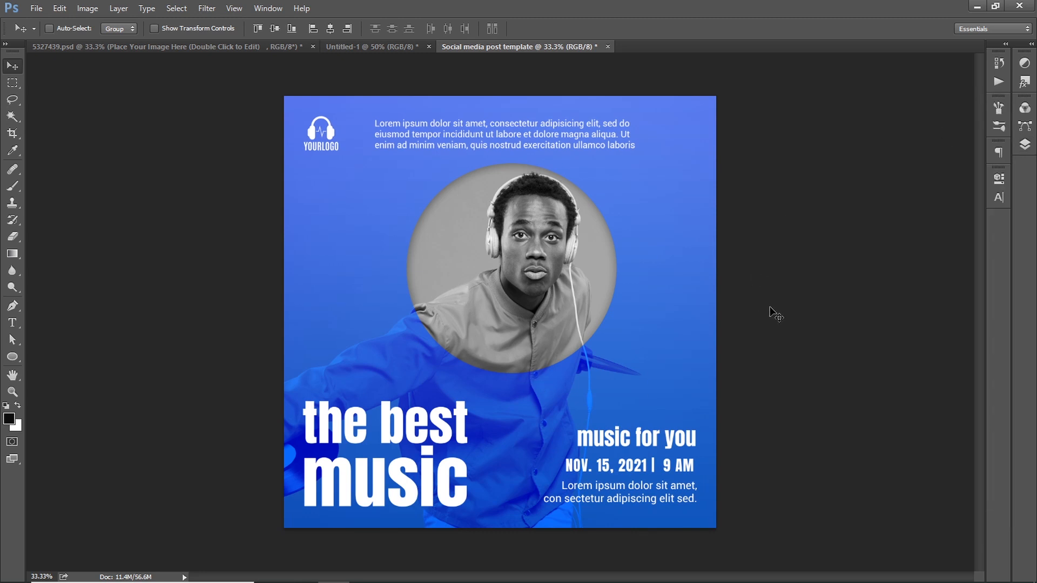